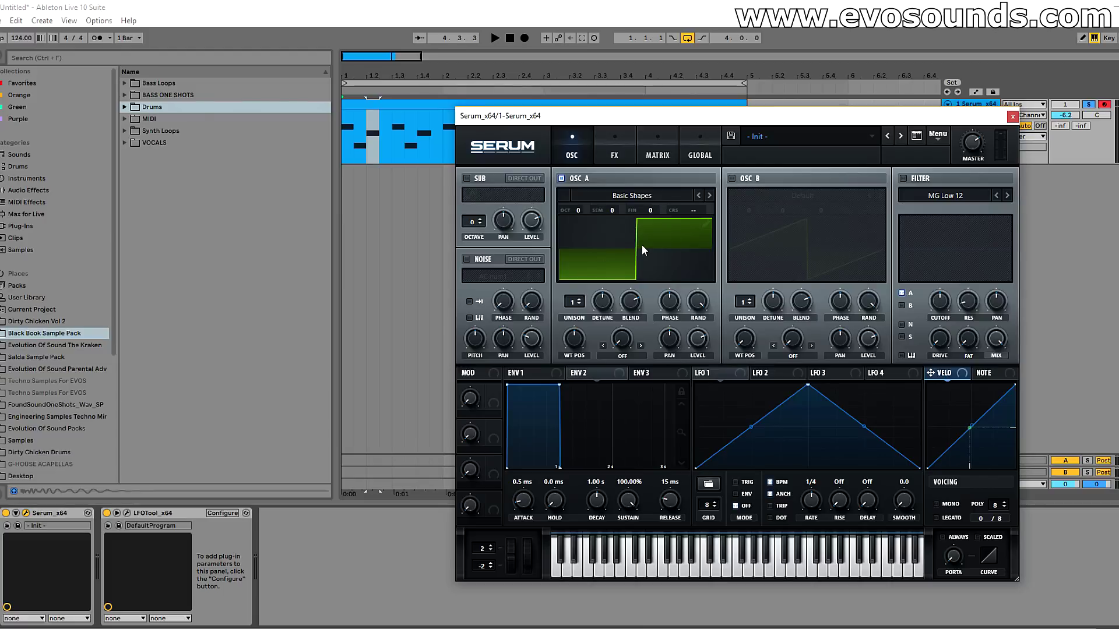
# Step: Enable the filter for oscillator A, choose MG Low 24, and lower its cutoff to about 198 Hz while auditioning the loop
pyautogui.click(904, 178)
pyautogui.click(1006, 196)
pyautogui.click(1007, 195)
pyautogui.moveTo(945, 277)
pyautogui.mouseDown()
pyautogui.moveTo(955, 289)
pyautogui.moveTo(960, 278)
pyautogui.mouseUp()
pyautogui.press('space')
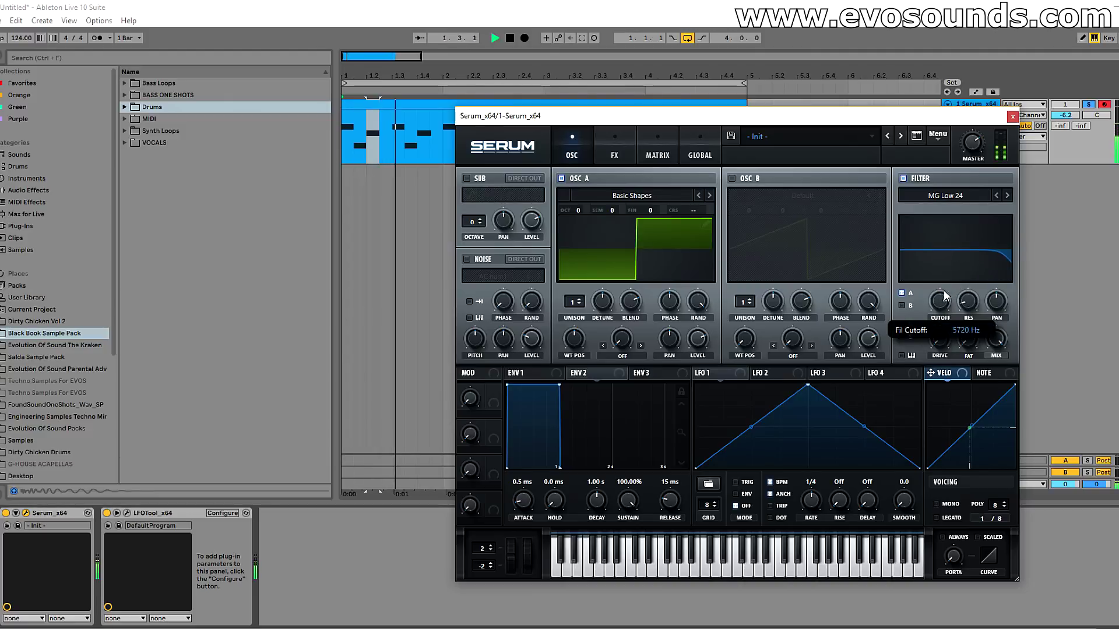
pyautogui.moveTo(934, 316); pyautogui.dragTo(929, 321)
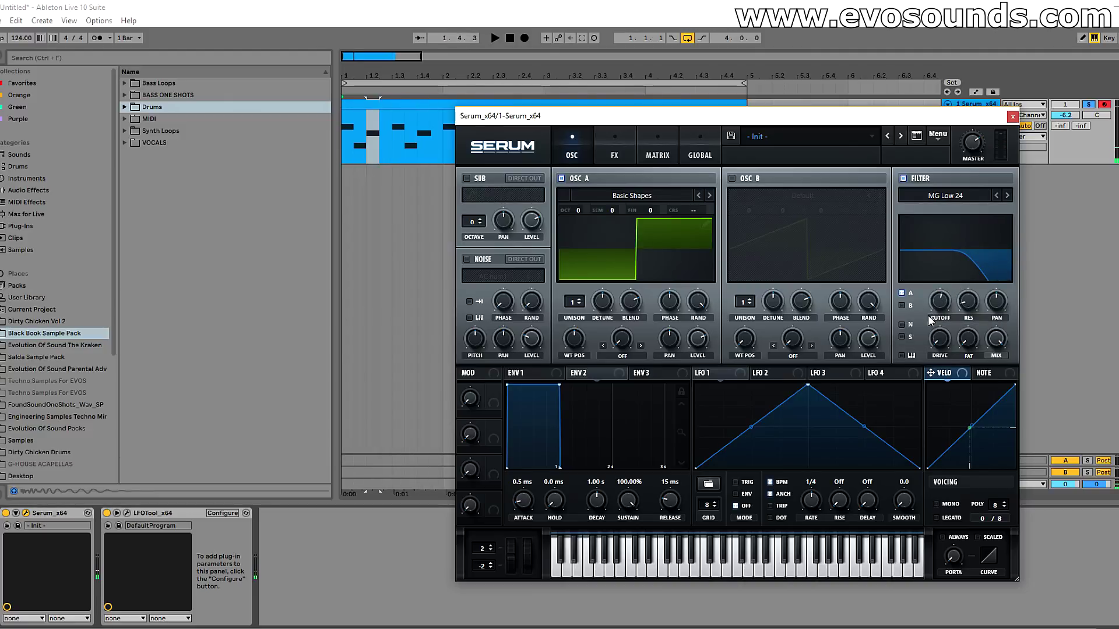
pyautogui.moveTo(941, 307); pyautogui.dragTo(932, 319)
pyautogui.press('space')
# Step: Play the loop and sweep oscillator A's wavetable position down to the sine shape and back to the square
pyautogui.press('space')
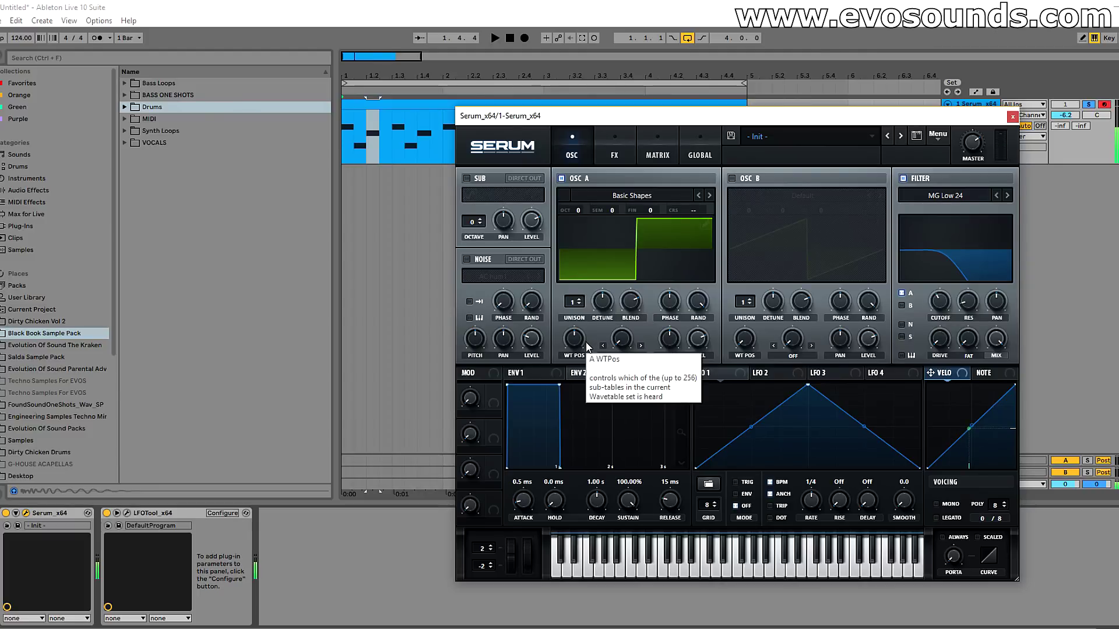
pyautogui.scroll(-3, 584, 345)
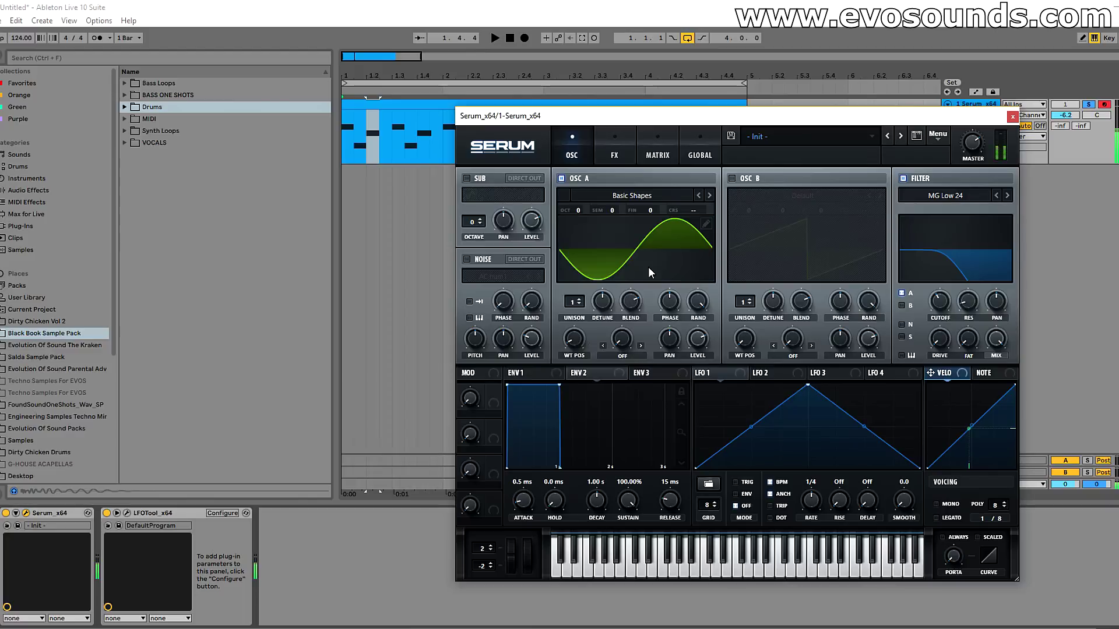
pyautogui.moveTo(574, 339); pyautogui.dragTo(616, 312)
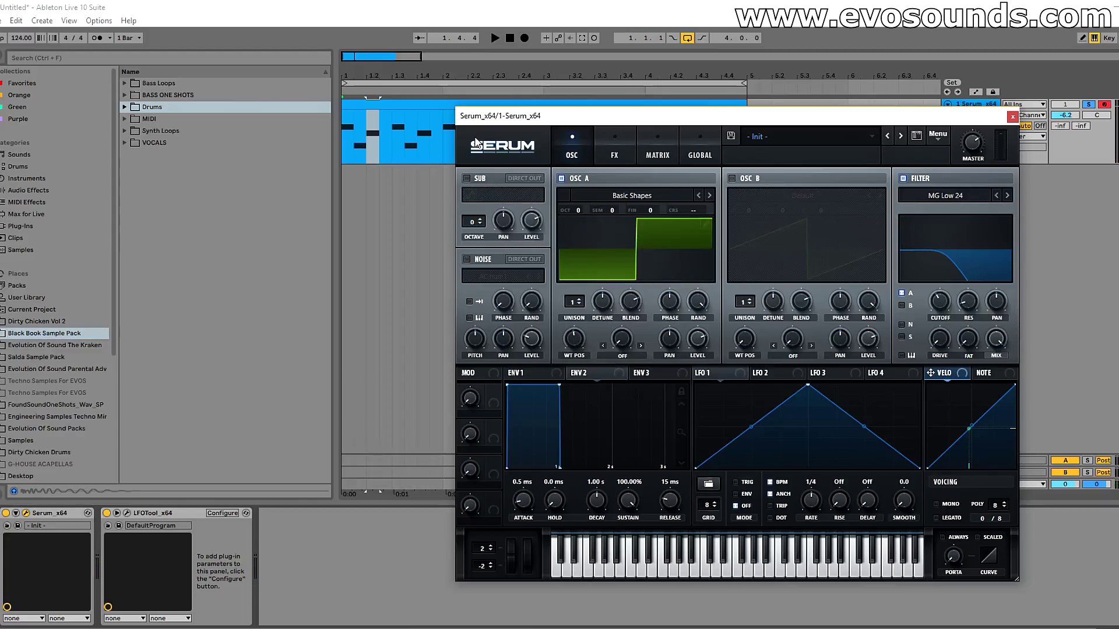
# Step: Enable oscillator B one octave up with the Default saw wavetable and route it through the filter
pyautogui.click(746, 179)
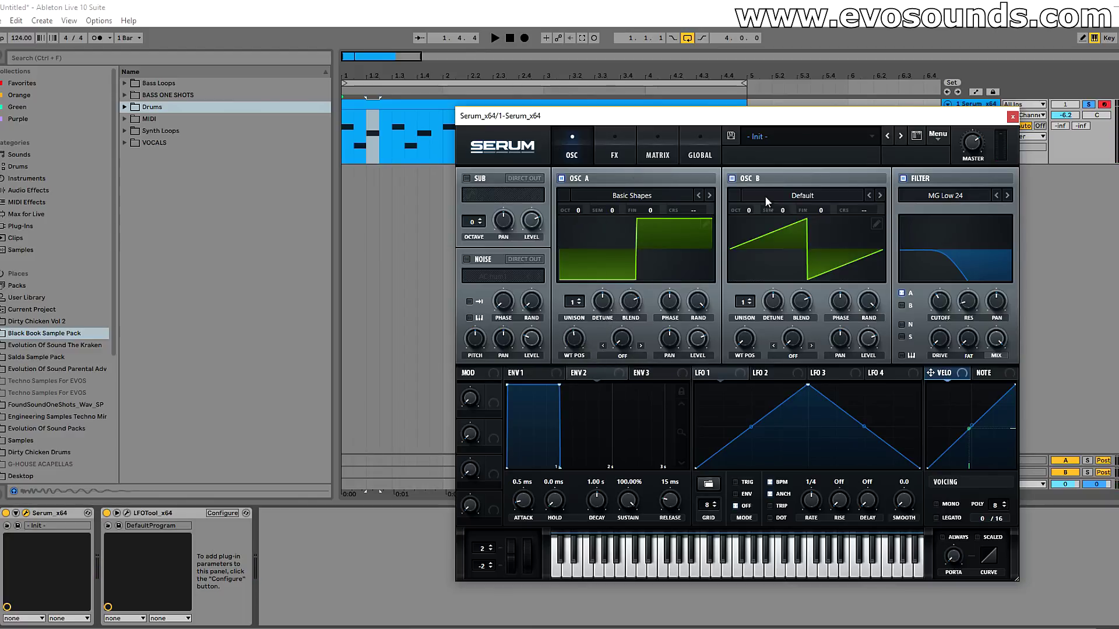
pyautogui.moveTo(753, 209); pyautogui.dragTo(761, 203)
pyautogui.press('space')
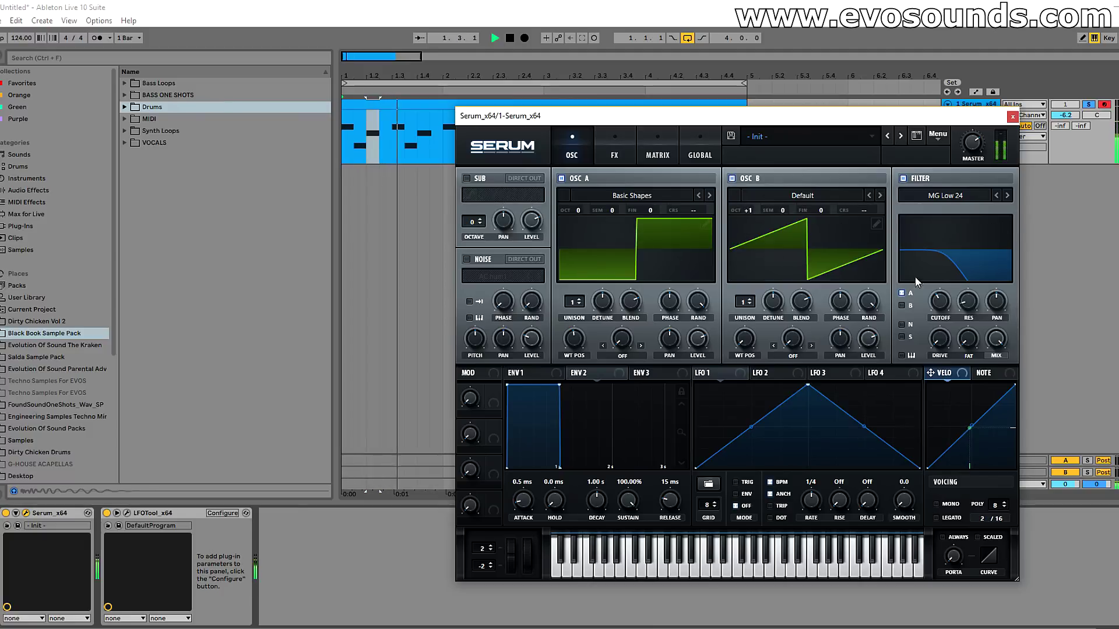
pyautogui.click(901, 305)
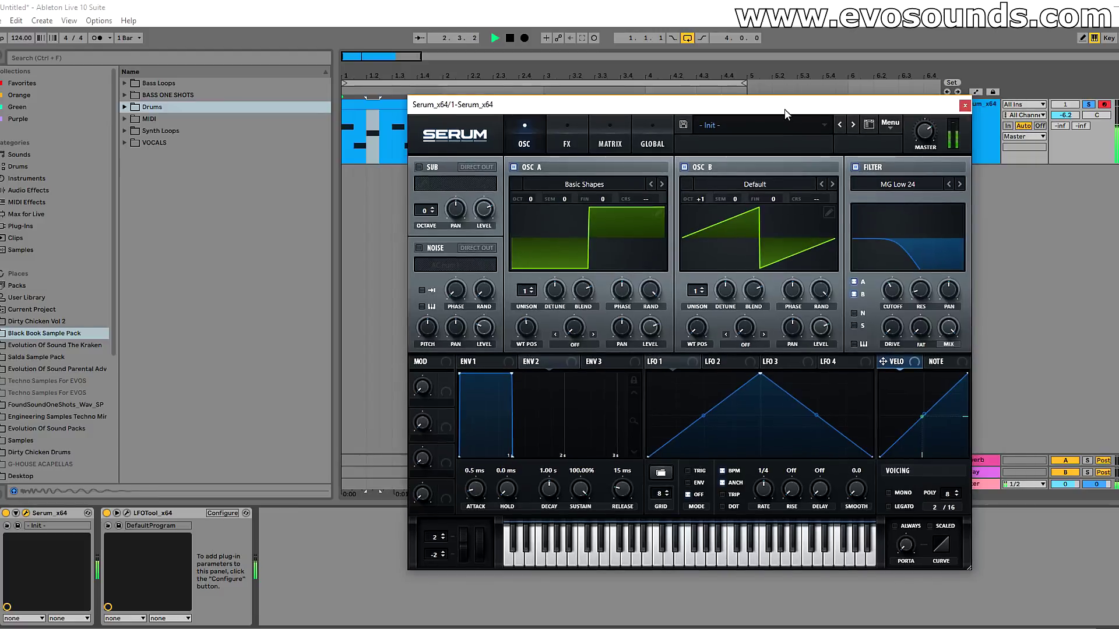
pyautogui.moveTo(889, 290)
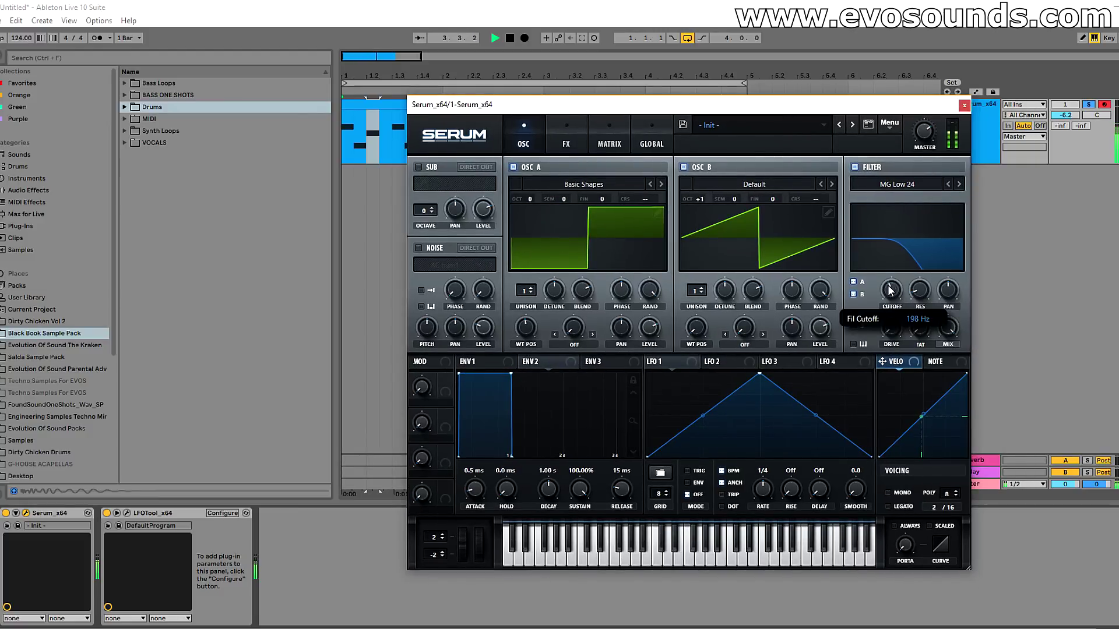
# Step: Switch oscillator B off and back on to compare the bass with and without it
pyautogui.click(701, 166)
pyautogui.press('space')
pyautogui.click(700, 166)
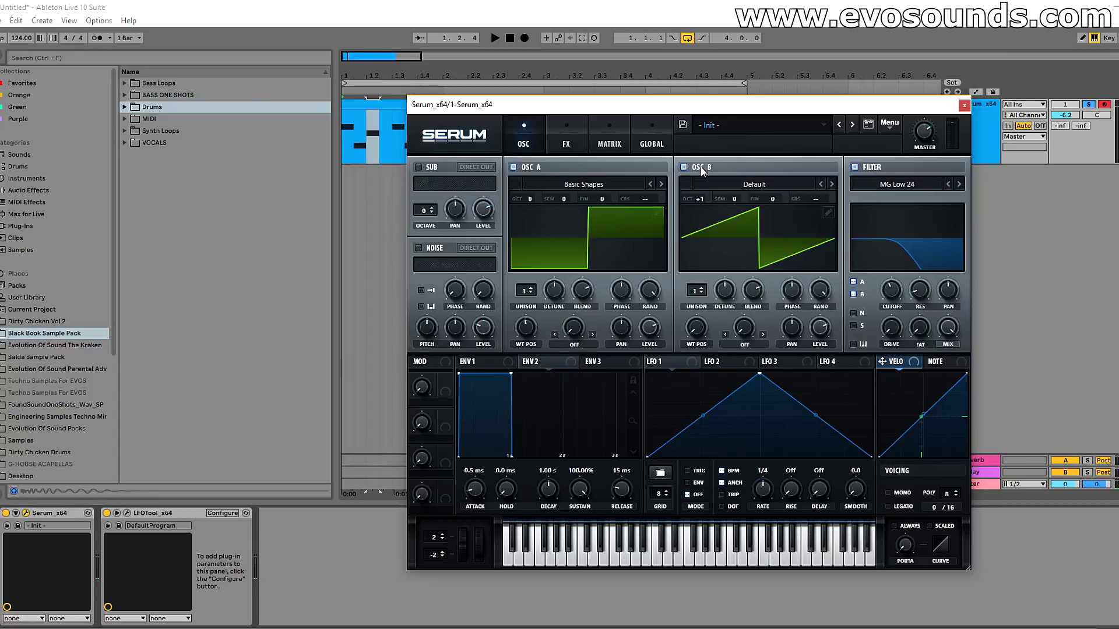
pyautogui.click(701, 169)
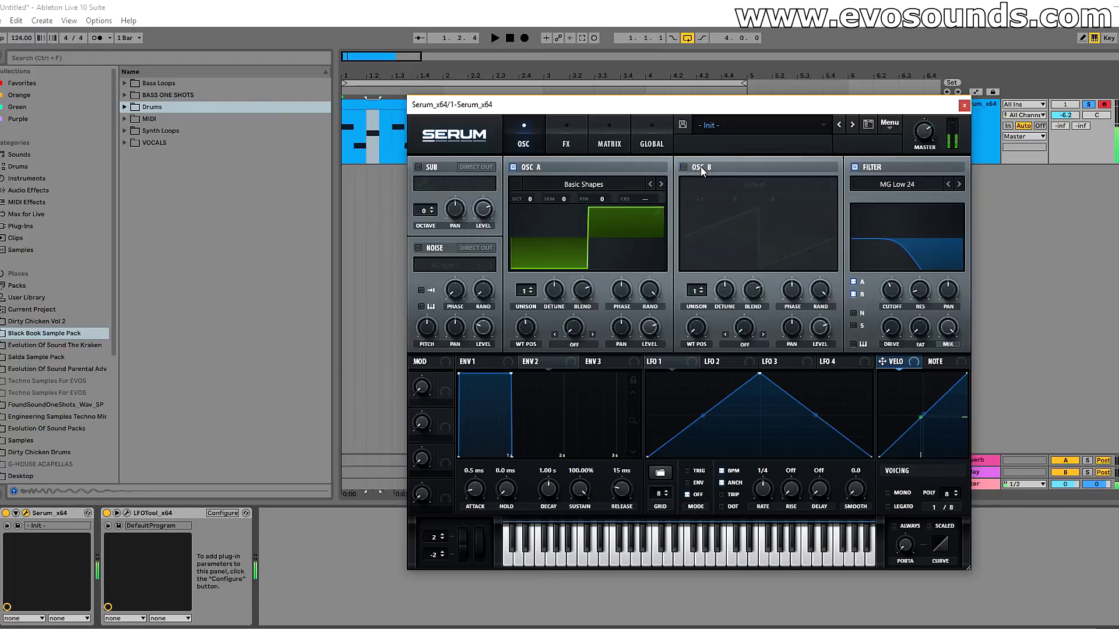
pyautogui.click(701, 169)
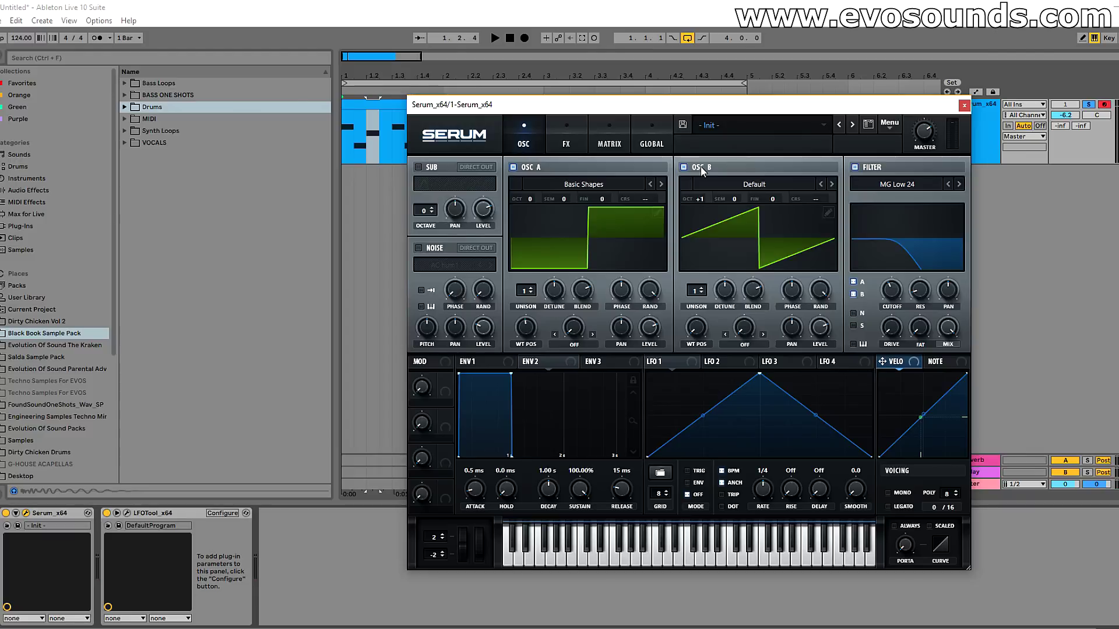
# Step: Examine the bass clip's MIDI notes in the piano roll, then return to the track's devices and the Serum window
pyautogui.doubleClick(368, 123)
pyautogui.press('space')
pyautogui.press('space')
pyautogui.moveTo(479, 105); pyautogui.dragTo(678, 146)
pyautogui.moveTo(202, 473); pyautogui.dragTo(947, 456)
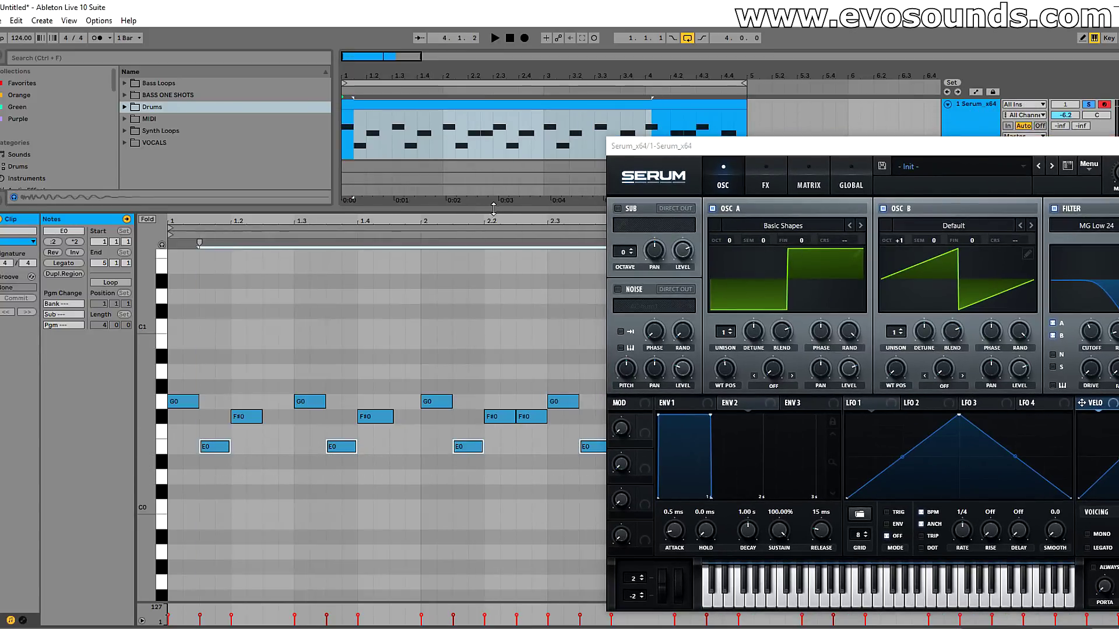
pyautogui.moveTo(493, 210); pyautogui.dragTo(479, 616)
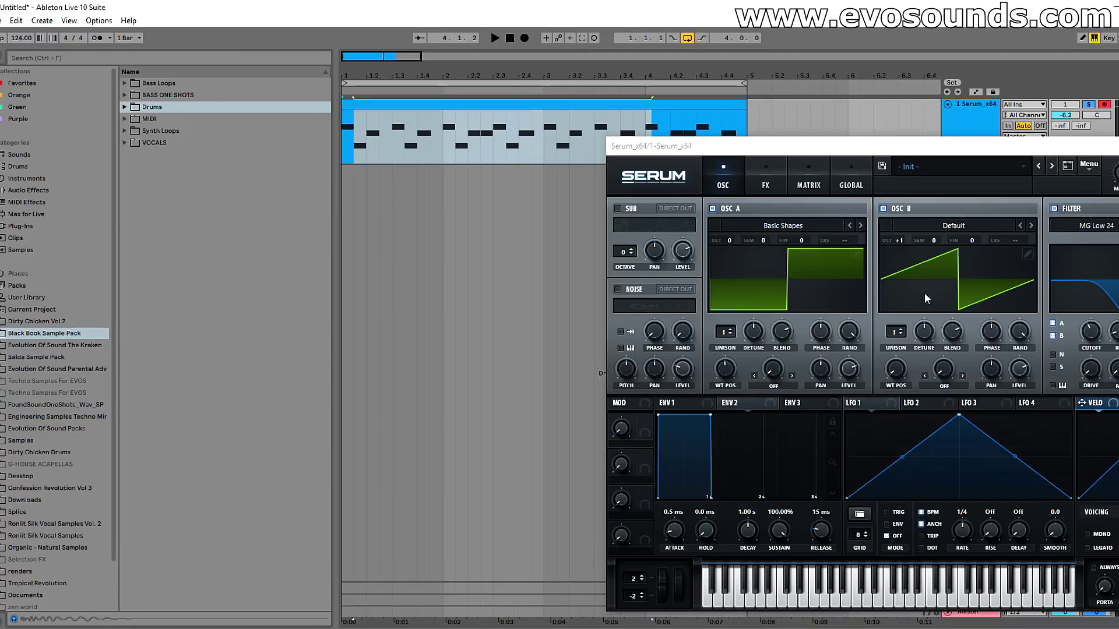
pyautogui.hotkey('shift', 'Tab')
pyautogui.click(760, 207)
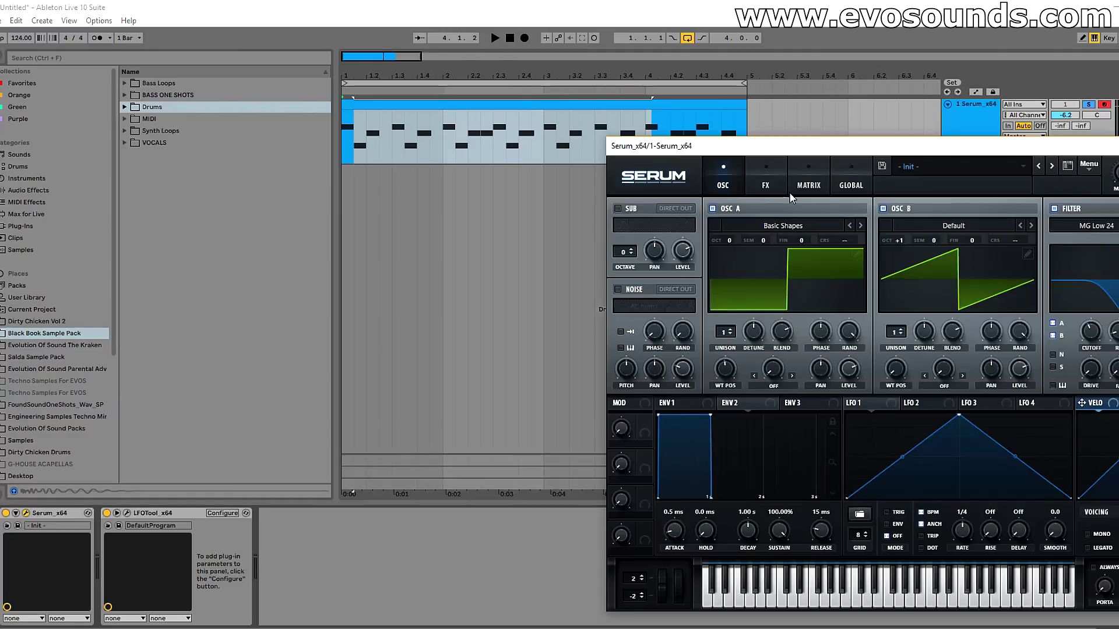
pyautogui.moveTo(846, 150); pyautogui.dragTo(624, 138)
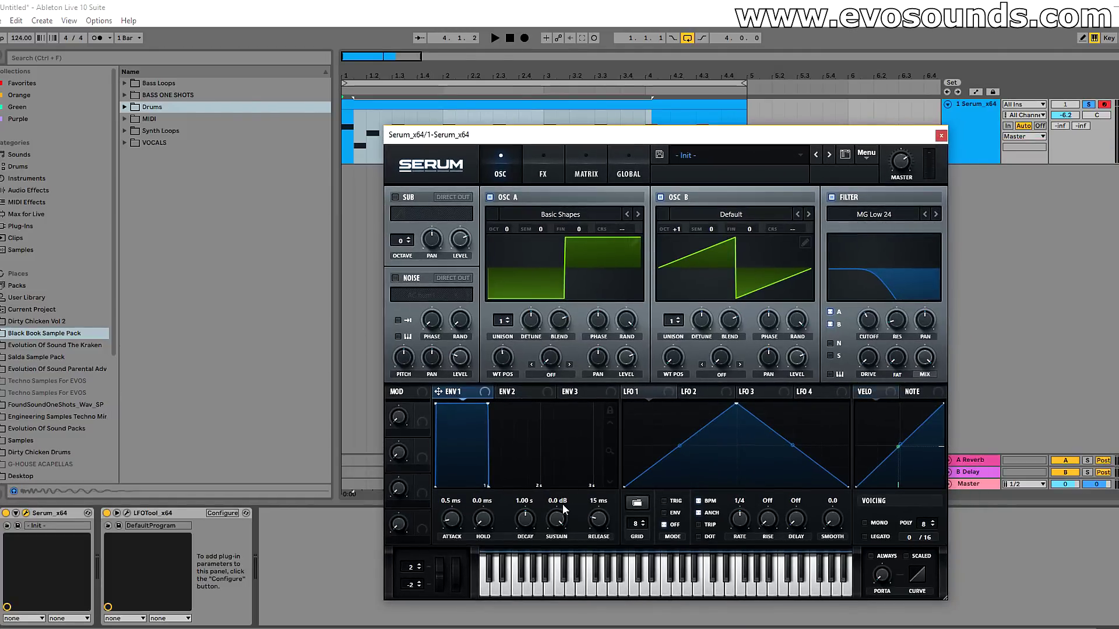
# Step: Set envelope 1's sustain to about -13.1 dB and its decay to about 494 ms while auditioning the loop
pyautogui.moveTo(561, 518); pyautogui.dragTo(530, 530)
pyautogui.press('space')
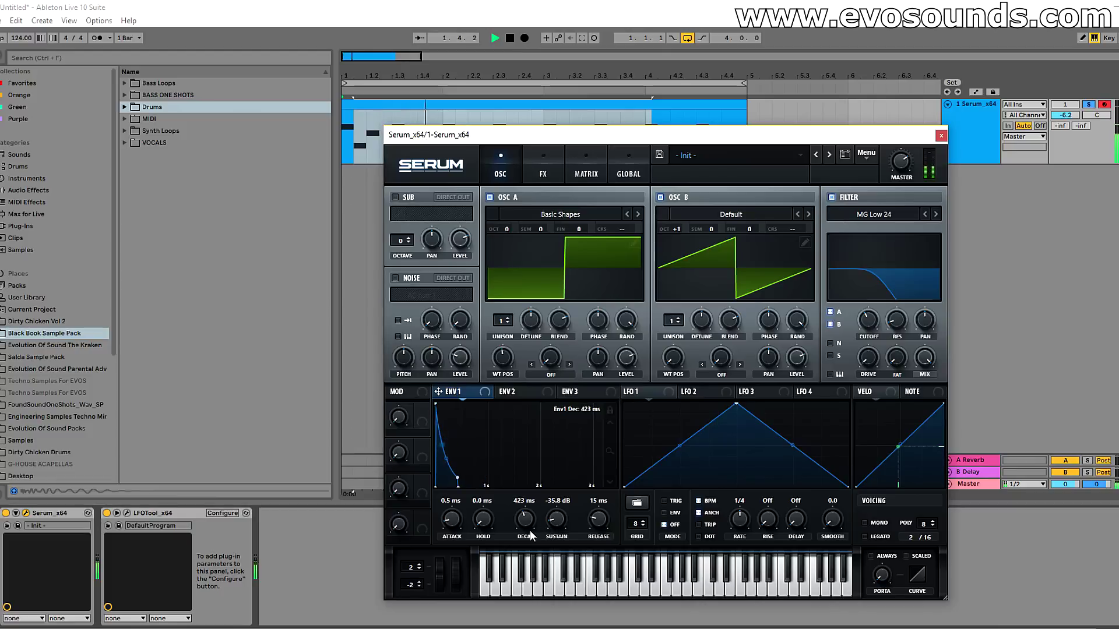
pyautogui.scroll(3, 530, 529)
pyautogui.press('space')
pyautogui.moveTo(556, 518); pyautogui.dragTo(568, 461)
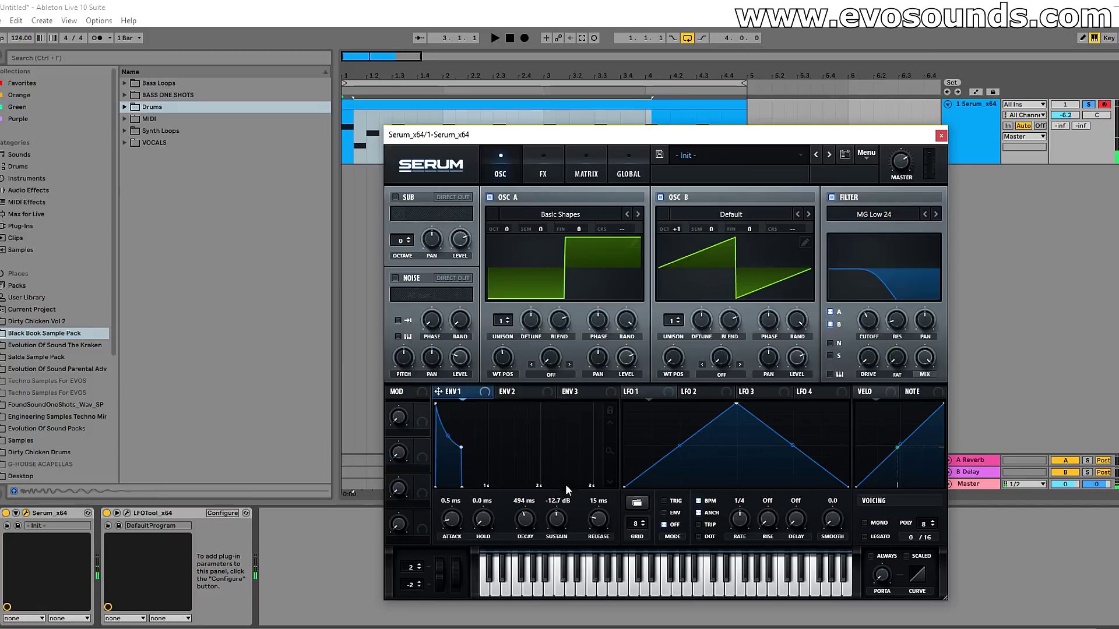
pyautogui.moveTo(559, 516); pyautogui.dragTo(556, 529)
# Step: Fine-tune envelope 1's decay to about 446 ms while auditioning the loop
pyautogui.moveTo(530, 523)
pyautogui.press('space')
pyautogui.press('space')
pyautogui.moveTo(530, 524); pyautogui.dragTo(530, 536)
pyautogui.press('space')
pyautogui.moveTo(528, 522); pyautogui.dragTo(527, 516)
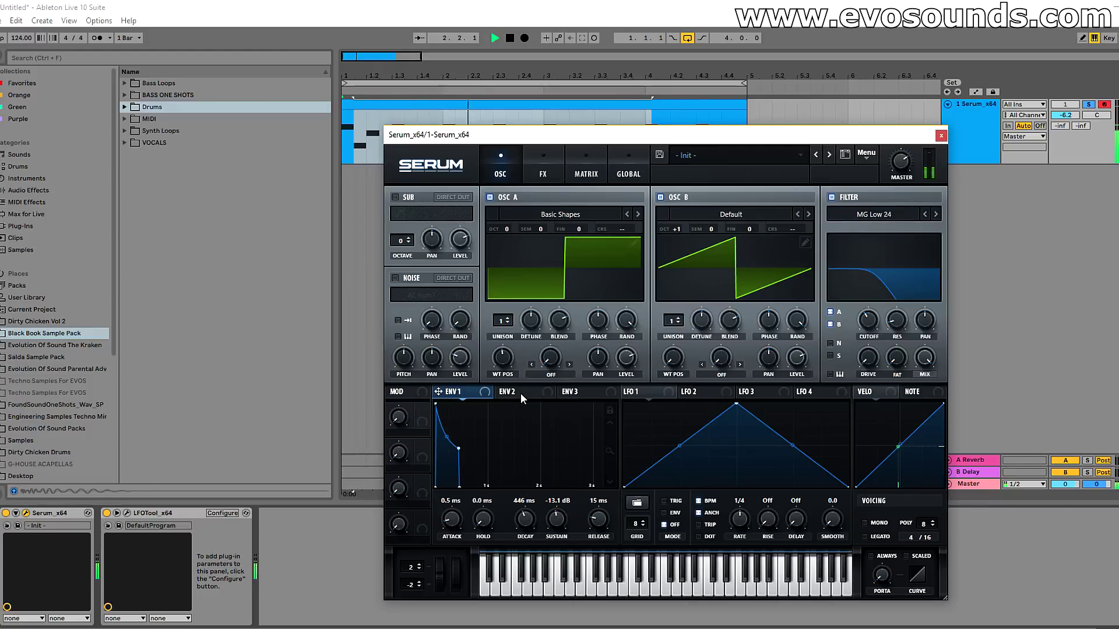
pyautogui.press('space')
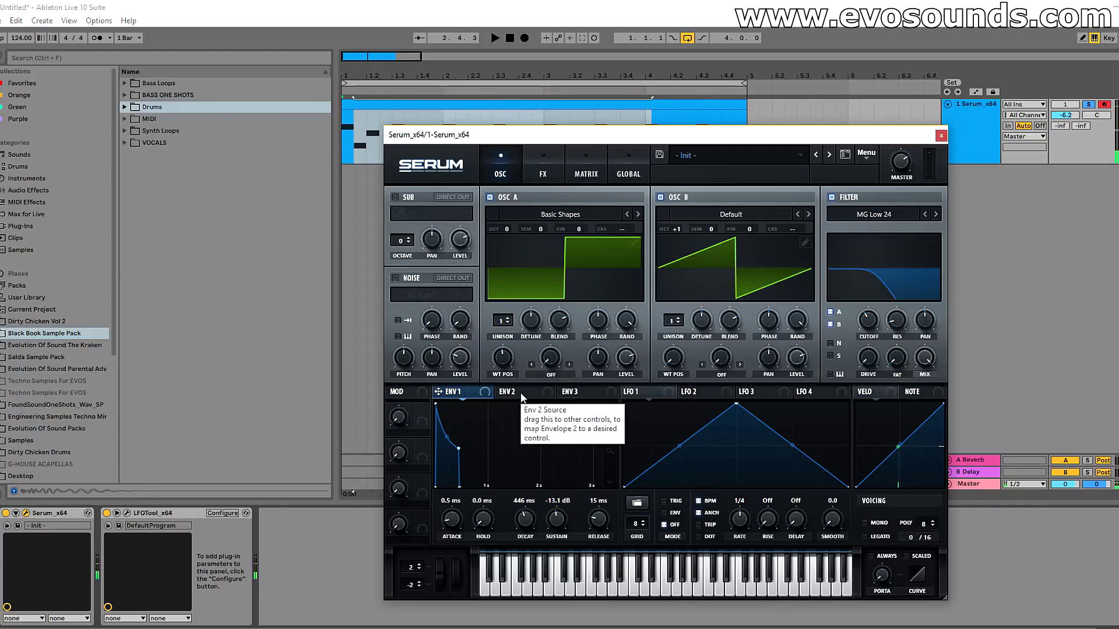
# Step: With envelope 2 shown, raise the filter's resonance to about 42% and its drive to about 27%, and audition the loop
pyautogui.click(513, 391)
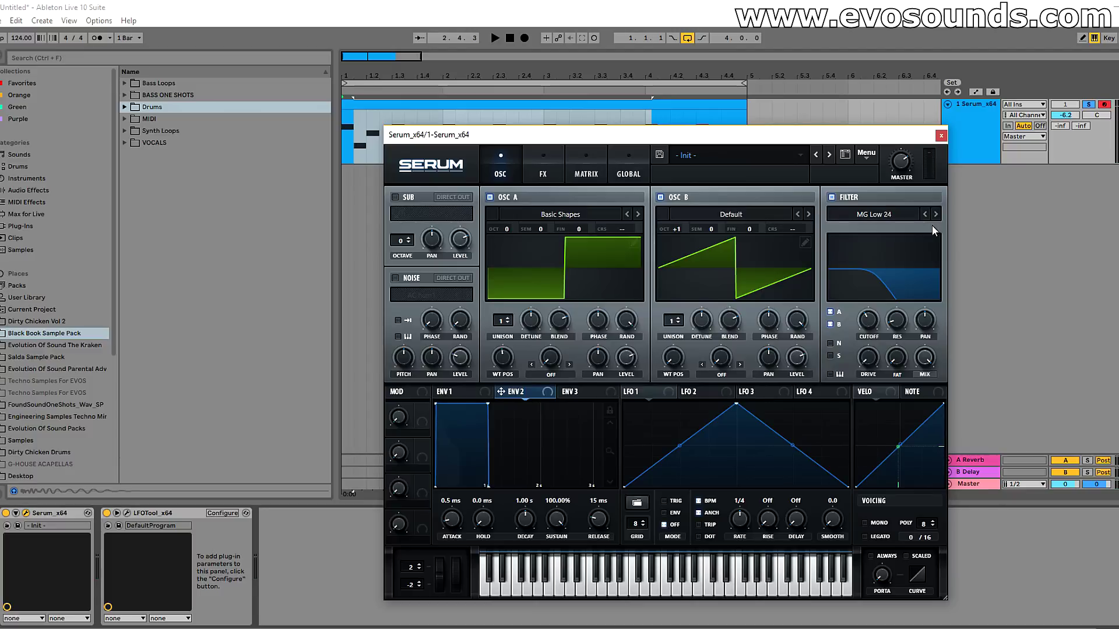
pyautogui.moveTo(905, 324); pyautogui.dragTo(922, 293)
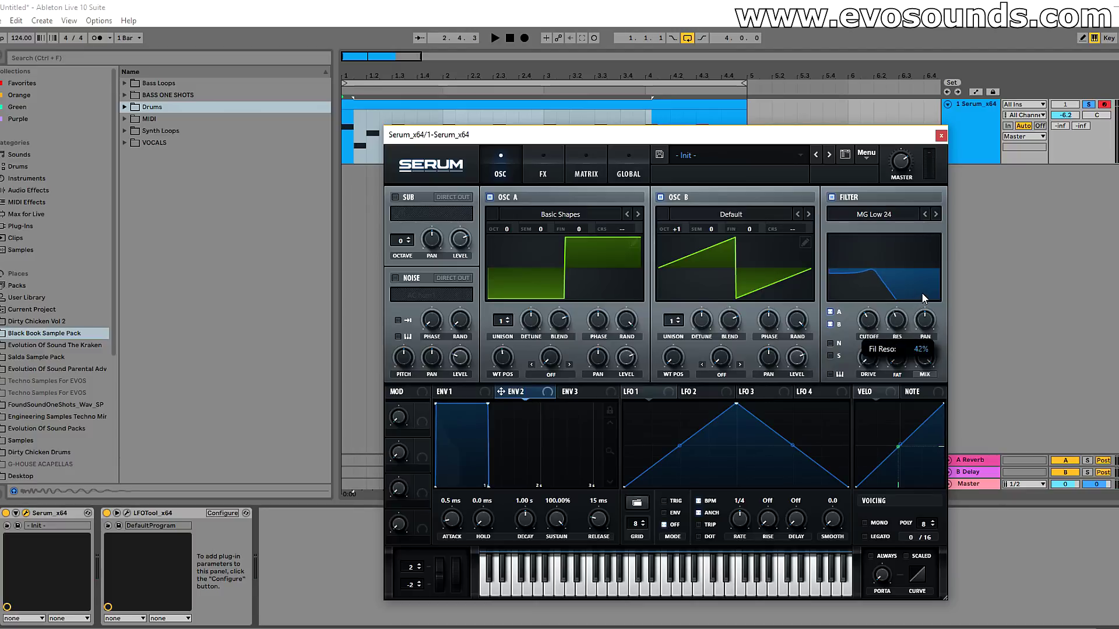
pyautogui.moveTo(883, 334); pyautogui.dragTo(870, 266)
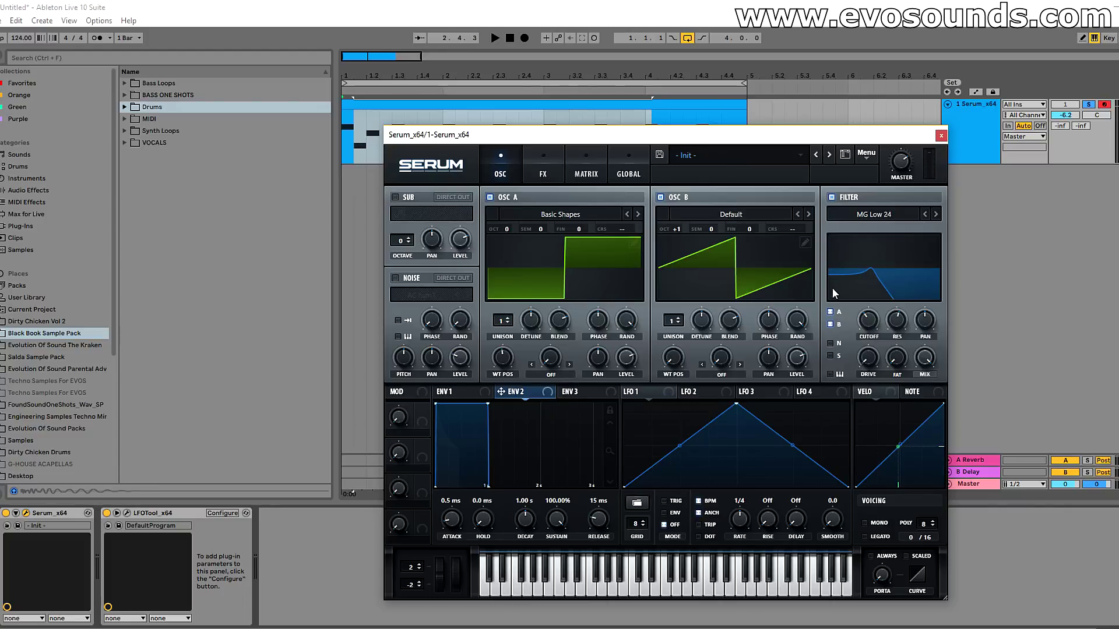
pyautogui.moveTo(872, 370); pyautogui.dragTo(878, 337)
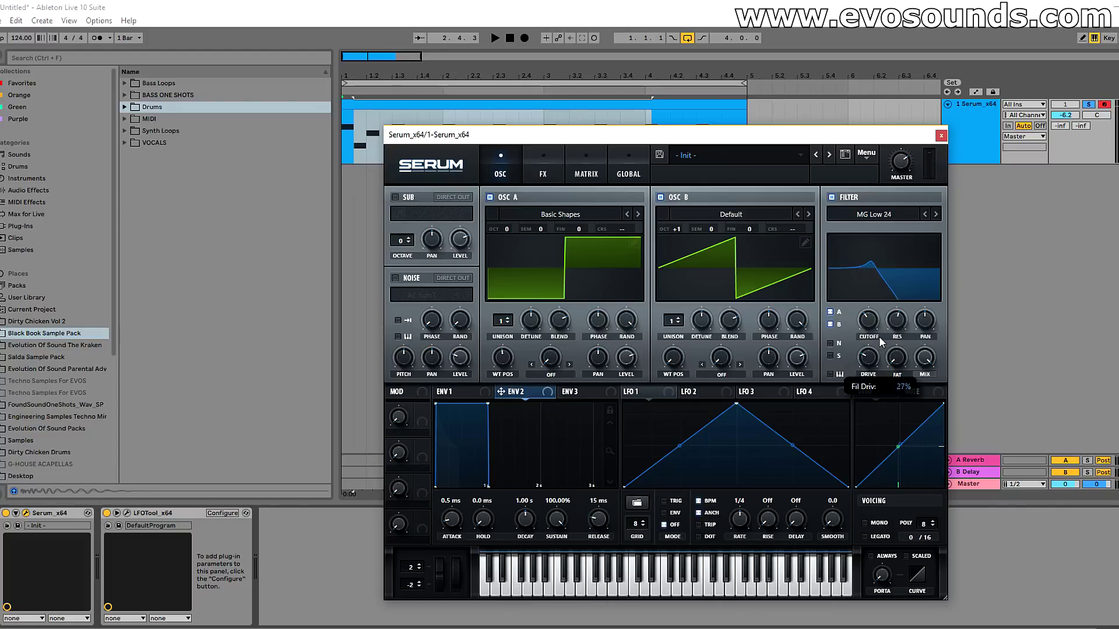
pyautogui.press('space')
pyautogui.press('space')
# Step: Shape envelope 2 with 0% sustain and a decay of about 663 ms, and assign it to the filter cutoff
pyautogui.moveTo(558, 514); pyautogui.dragTo(455, 613)
pyautogui.moveTo(522, 401); pyautogui.dragTo(868, 320)
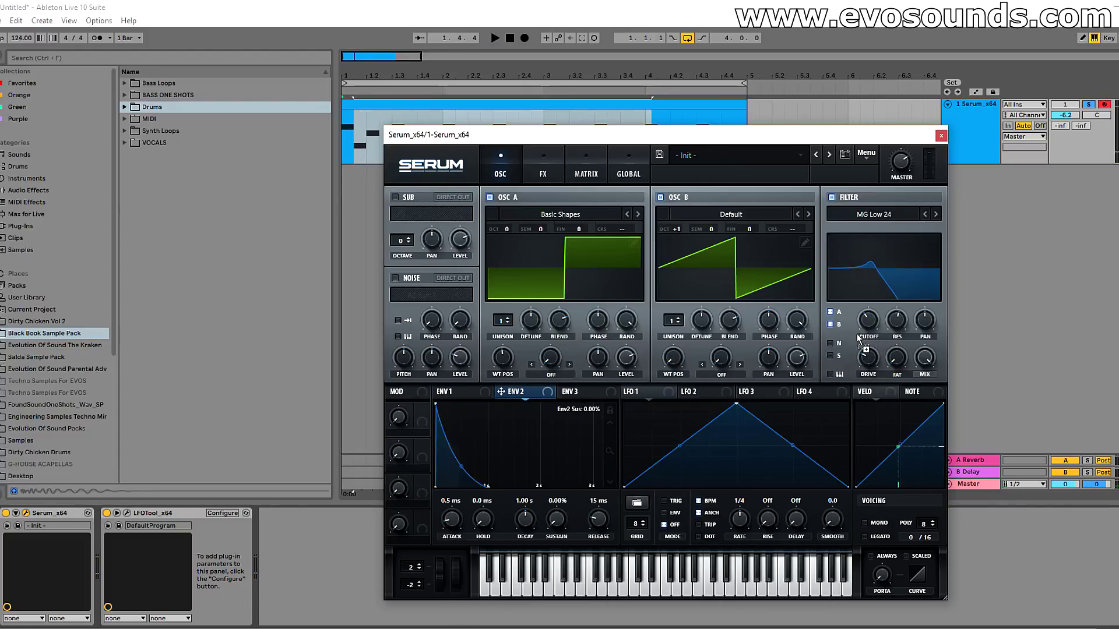
pyautogui.press('space')
pyautogui.moveTo(524, 519); pyautogui.dragTo(533, 517)
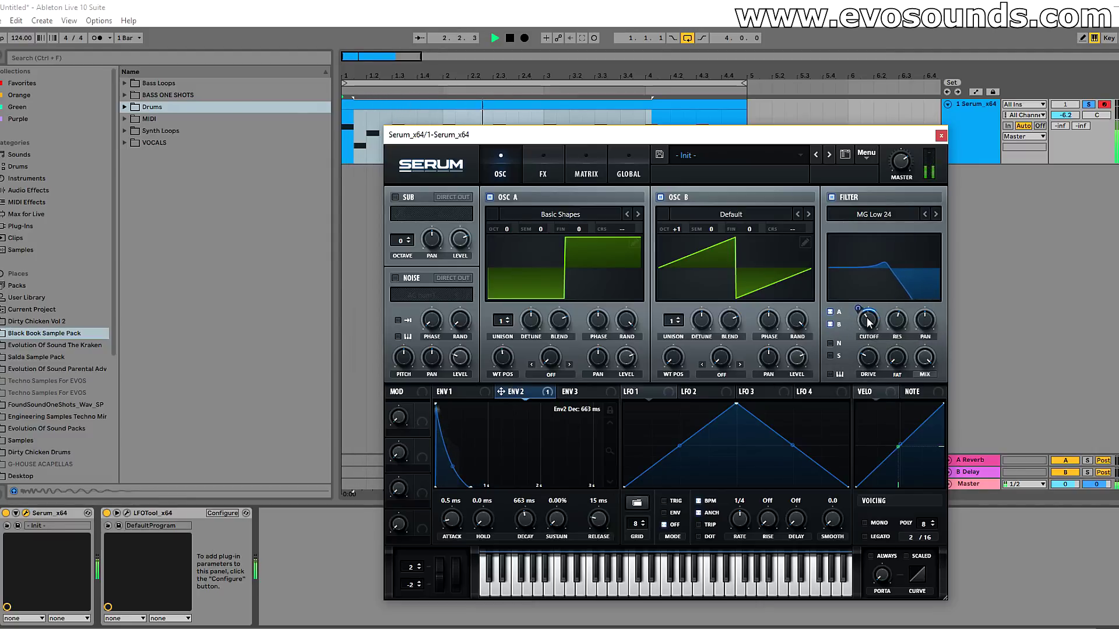
pyautogui.press('space')
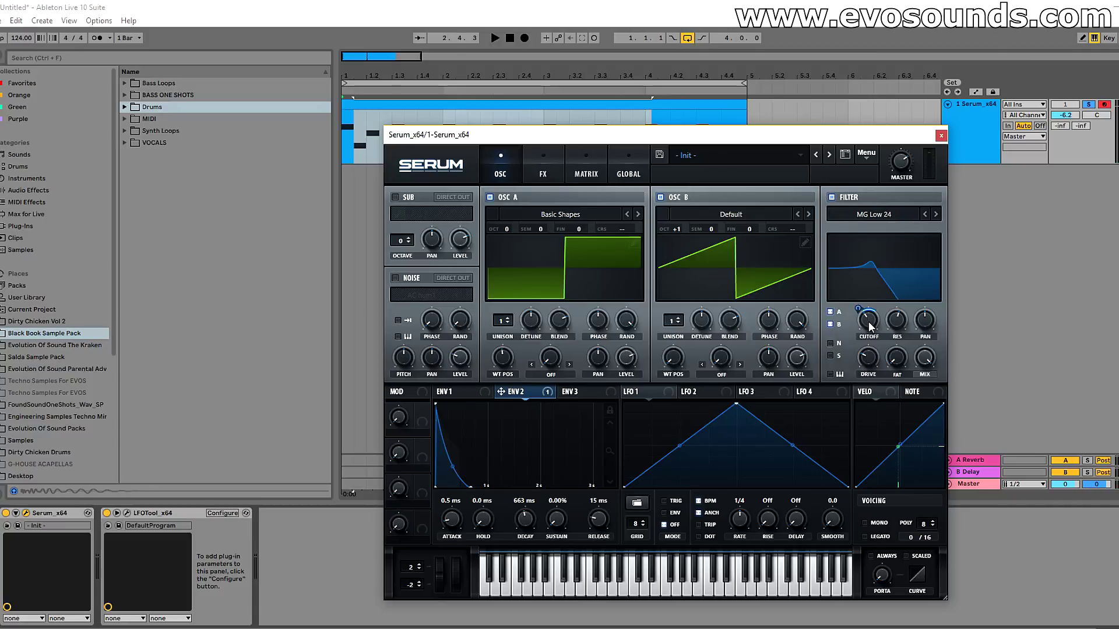
# Step: Lower the filter cutoff and set envelope 2's modulation amount on it to about 33 while the loop plays
pyautogui.moveTo(868, 322); pyautogui.dragTo(867, 331)
pyautogui.press('space')
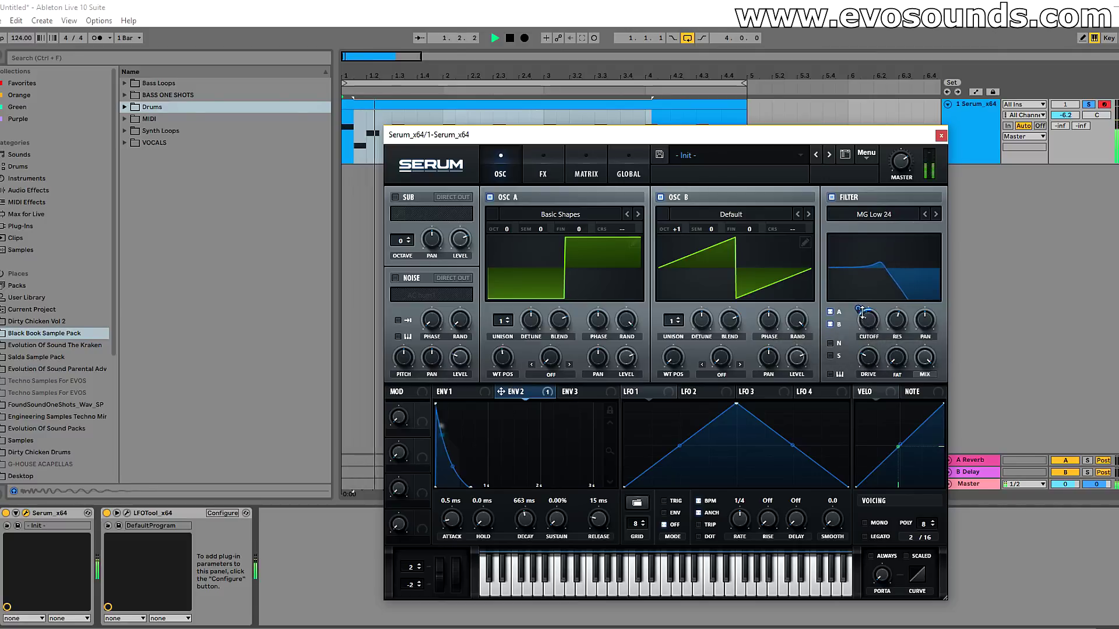
pyautogui.moveTo(862, 309); pyautogui.dragTo(863, 311)
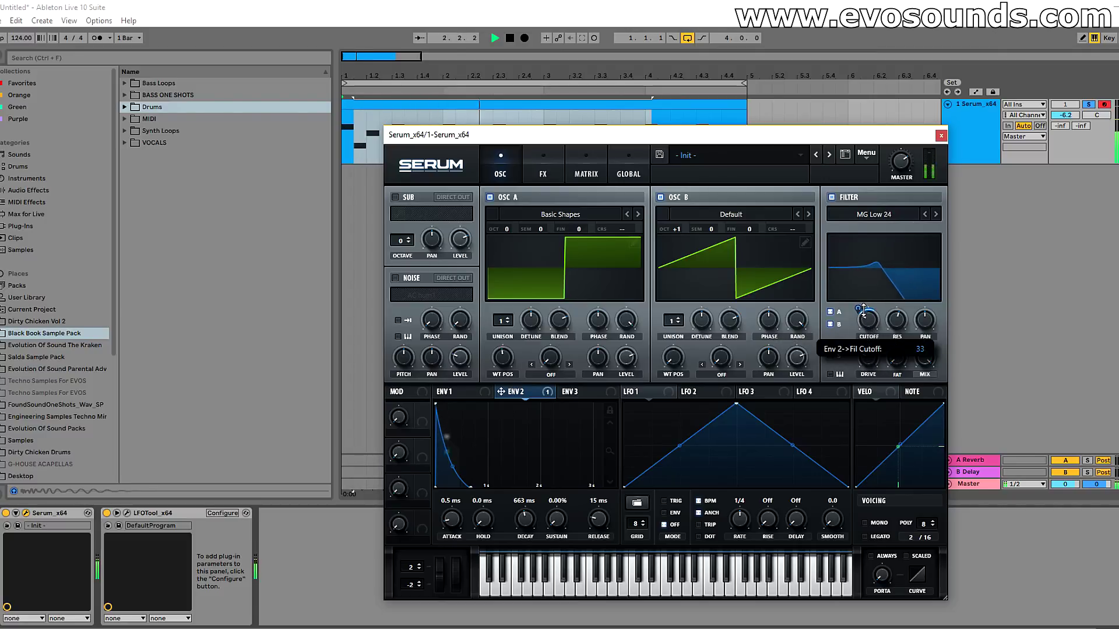
# Step: Raise the Serum track's volume to -3.9 dB and switch off LFOTool, auditioning the envelope's effect on the filter cutoff
pyautogui.click(1066, 115)
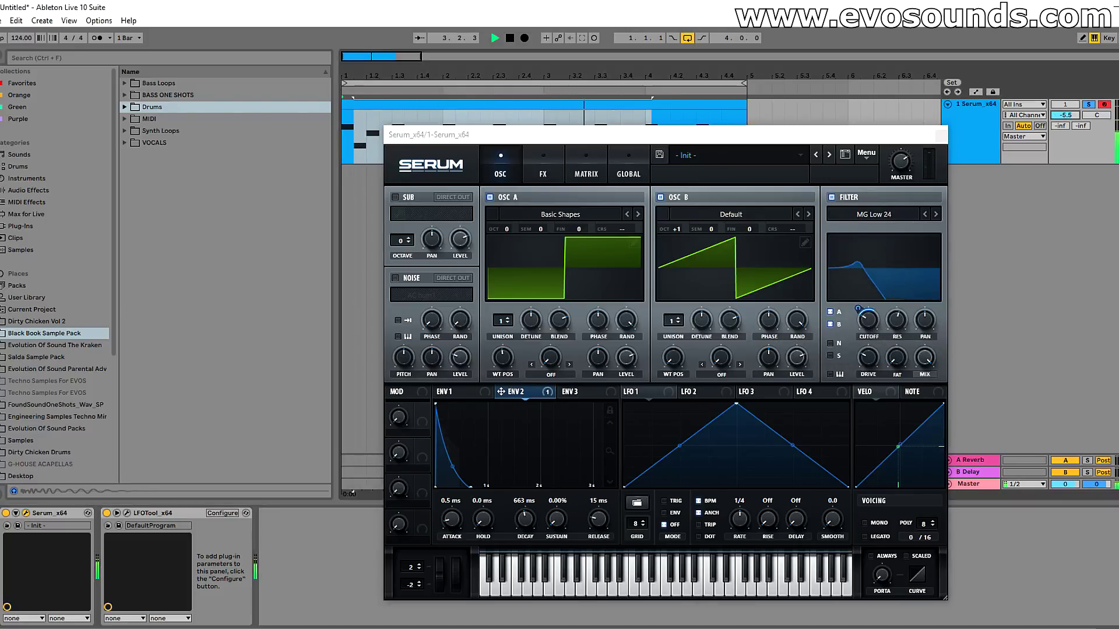
pyautogui.click(863, 315)
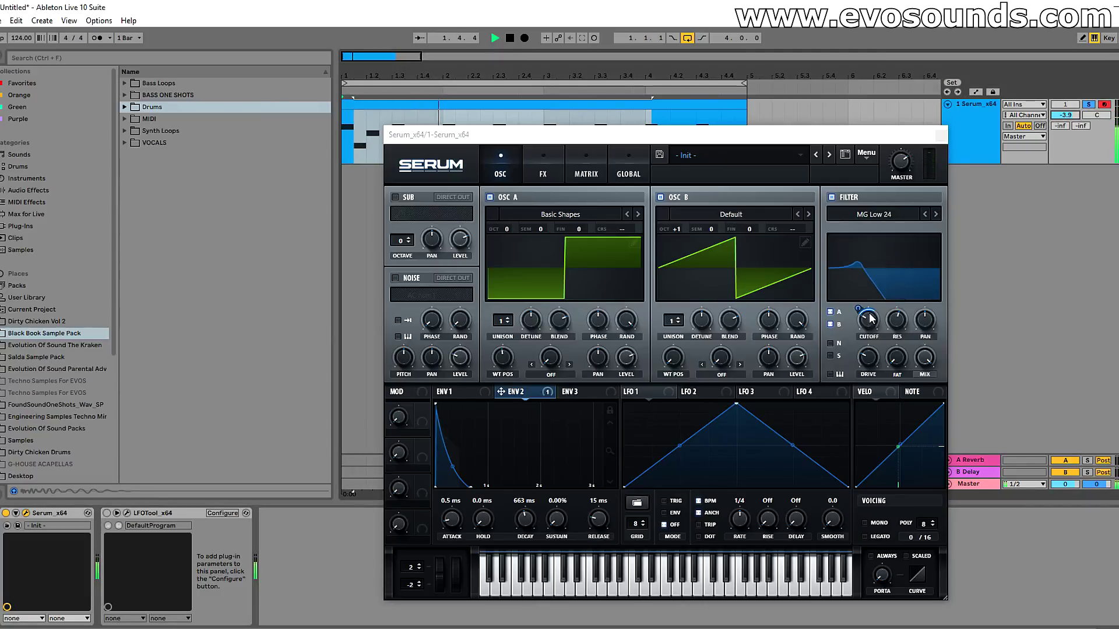
pyautogui.press('space')
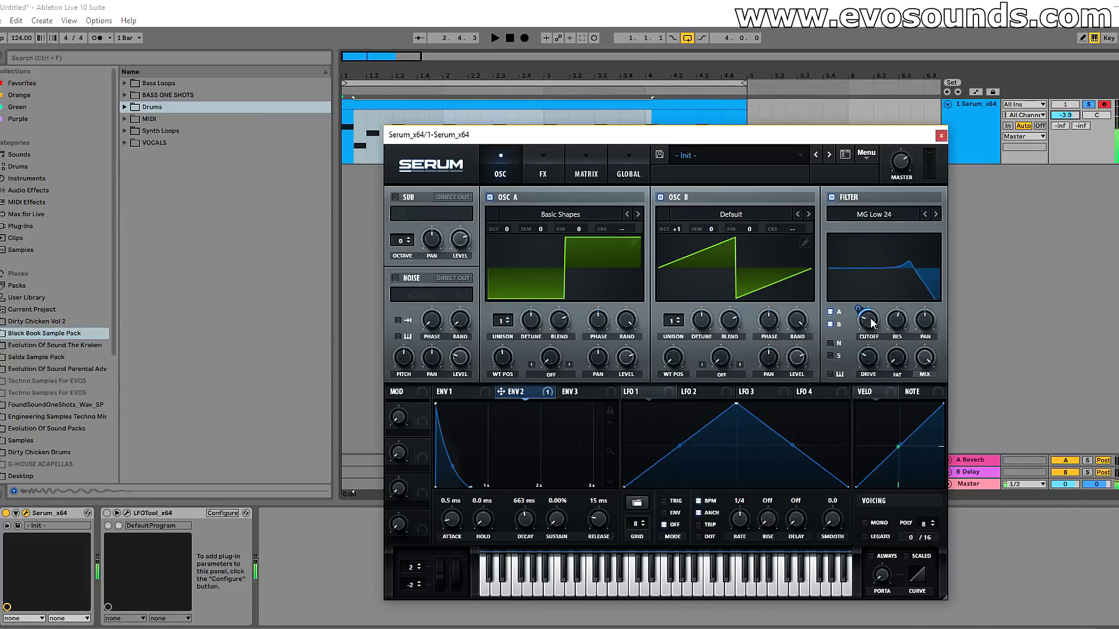
# Step: Compare the MG Low 12 and MG Low 6 filter types, settle on MG Low 18, and audition the loop
pyautogui.click(925, 215)
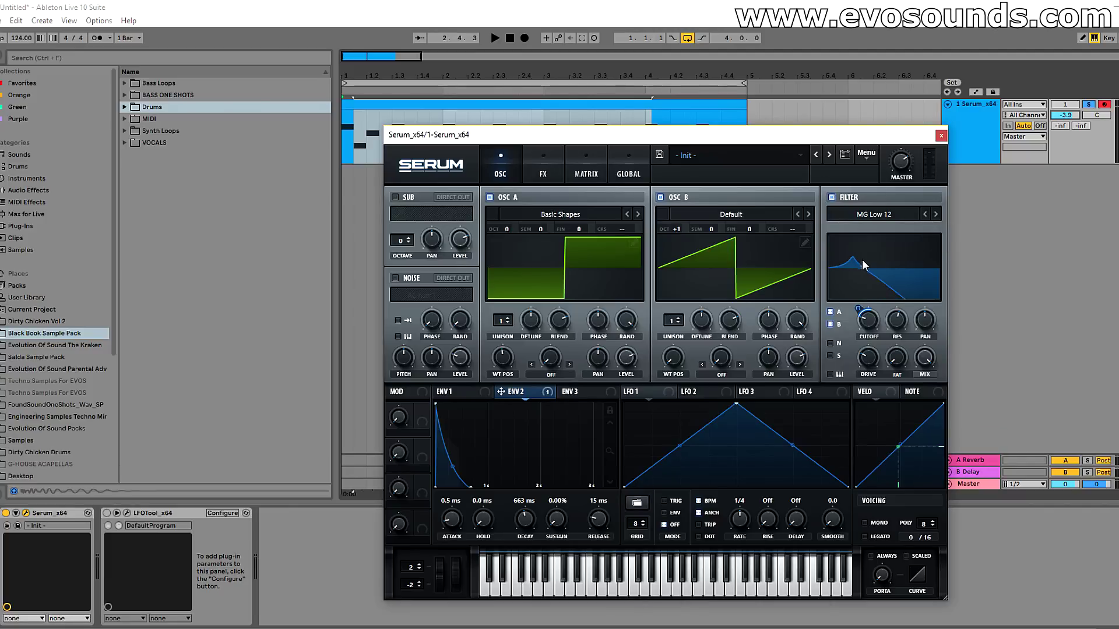
pyautogui.click(935, 214)
pyautogui.click(927, 216)
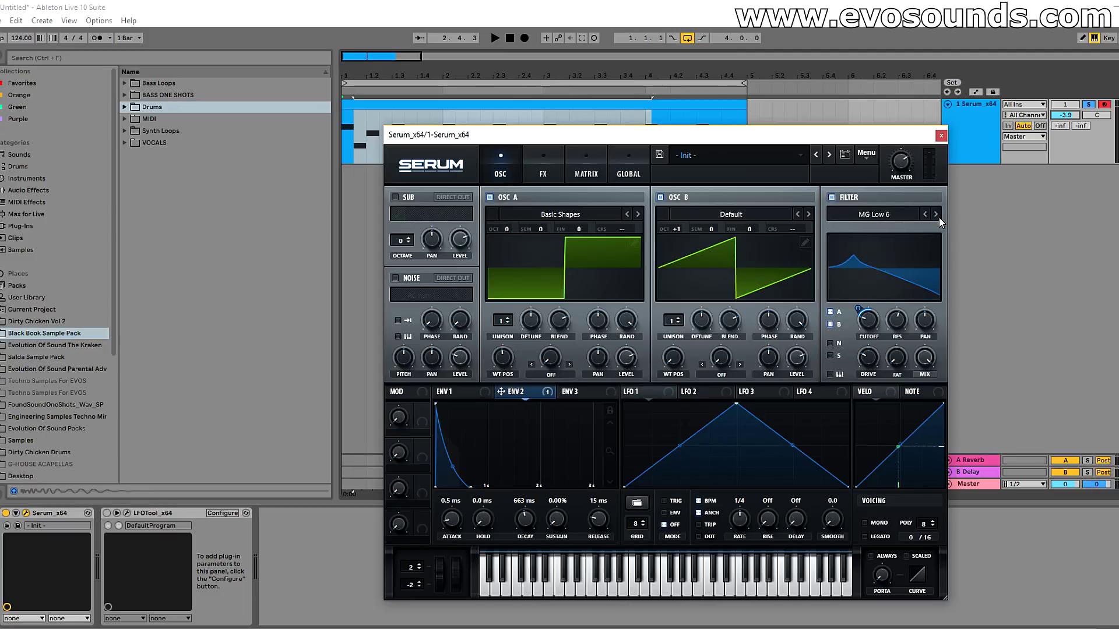
pyautogui.click(938, 217)
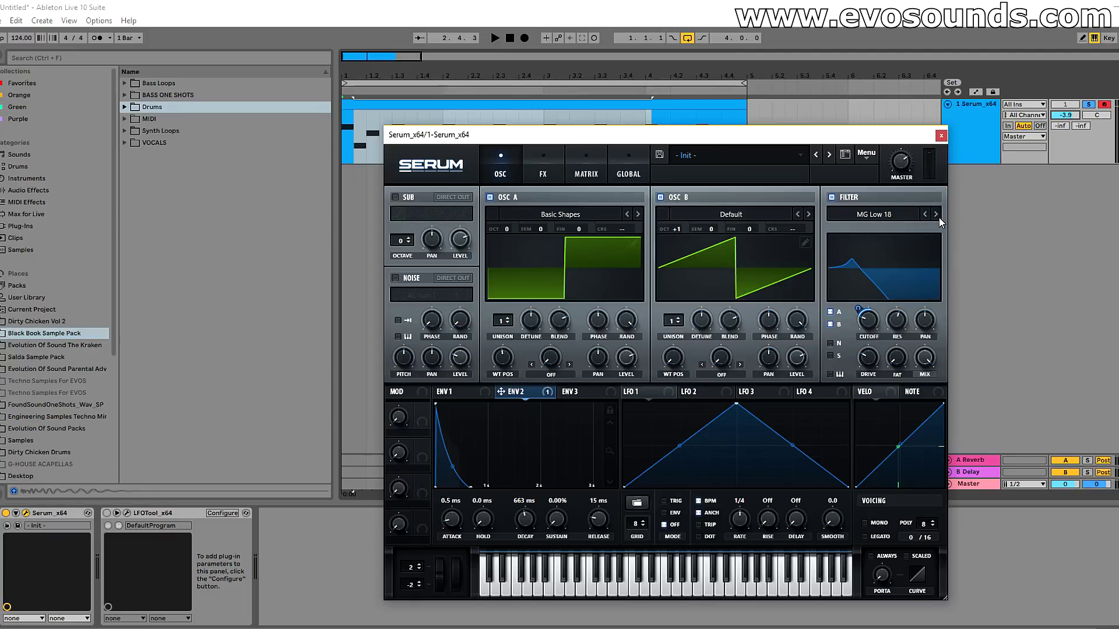
pyautogui.press('space')
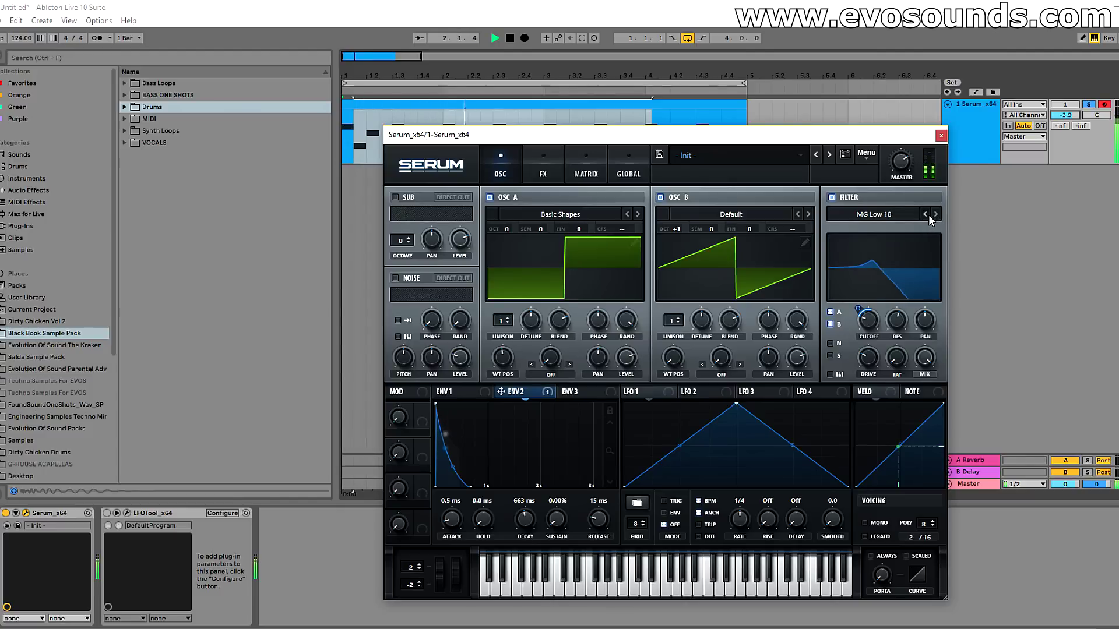
pyautogui.press('space')
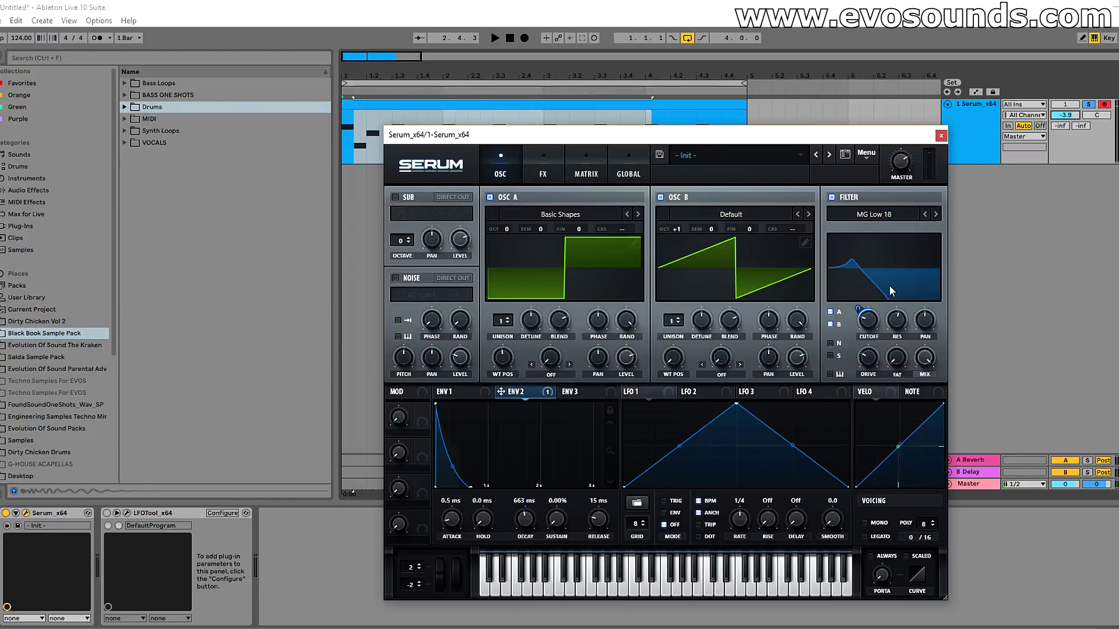
# Step: Raise the filter resonance to about 60% while the loop plays
pyautogui.moveTo(896, 331)
pyautogui.press('space')
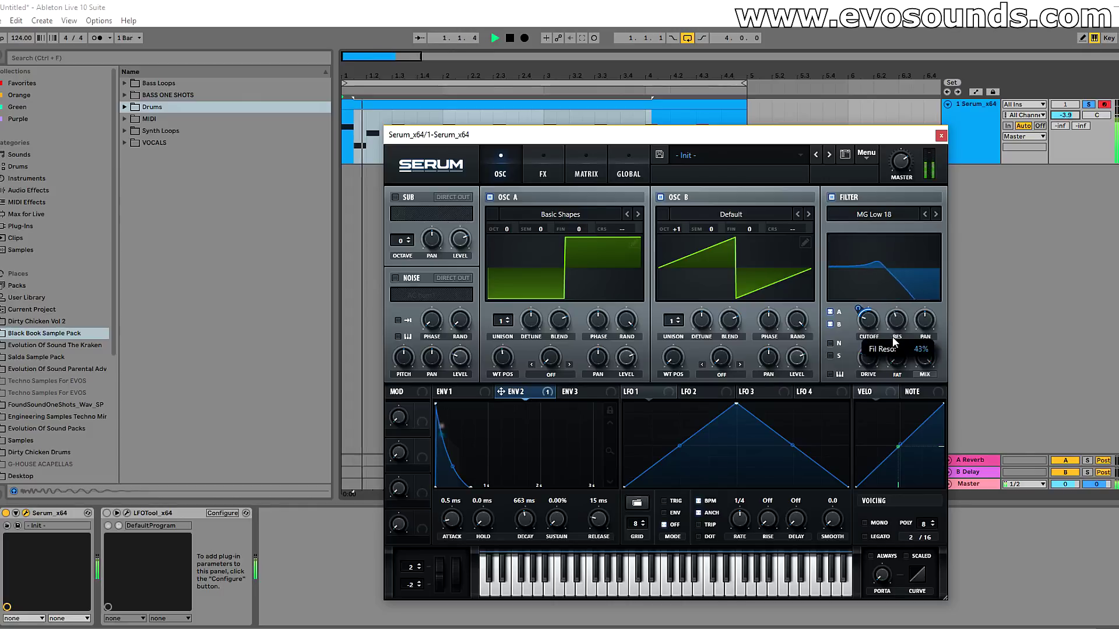
pyautogui.moveTo(894, 341); pyautogui.dragTo(906, 332)
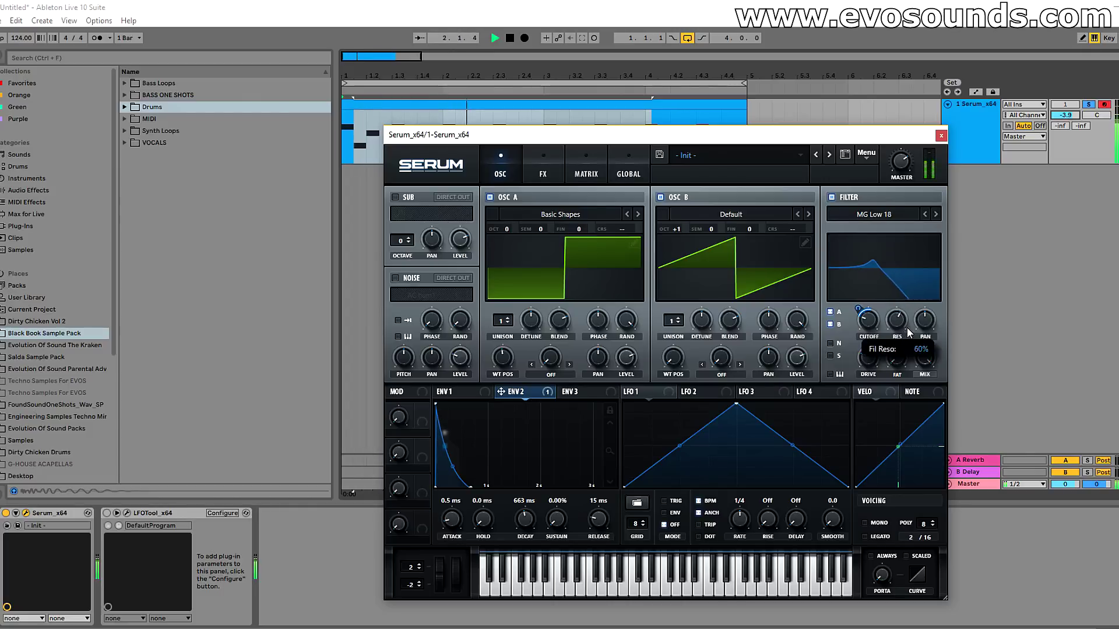
pyautogui.press('space')
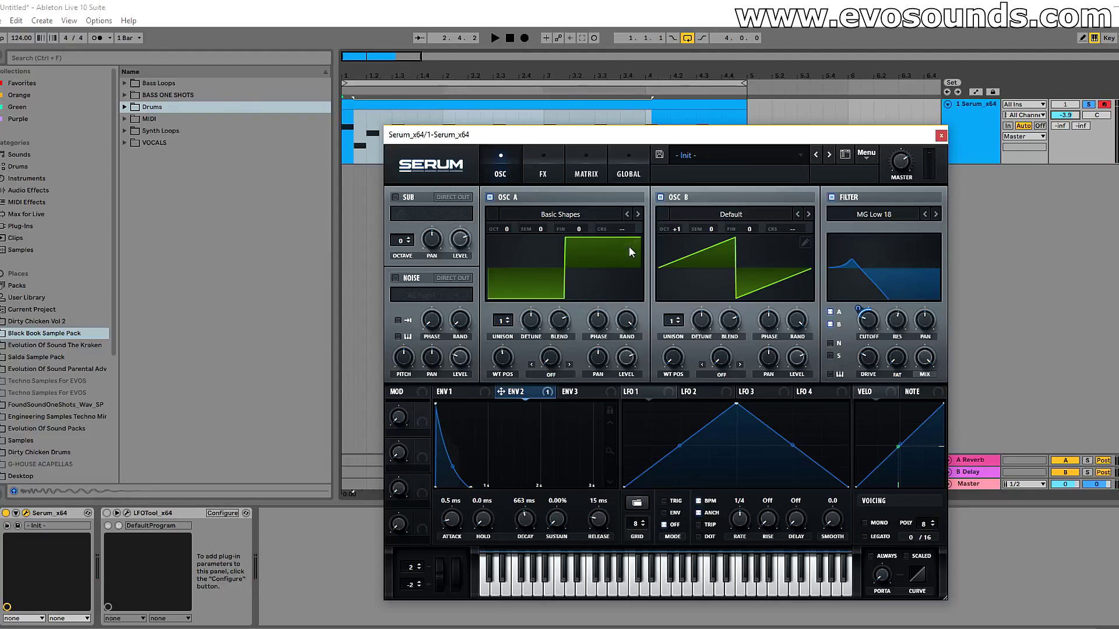
# Step: Set oscillator B's unison to 2 voices and audition the loop with oscillator B switched off and on again
pyautogui.click(678, 320)
pyautogui.moveTo(705, 324)
pyautogui.press('space')
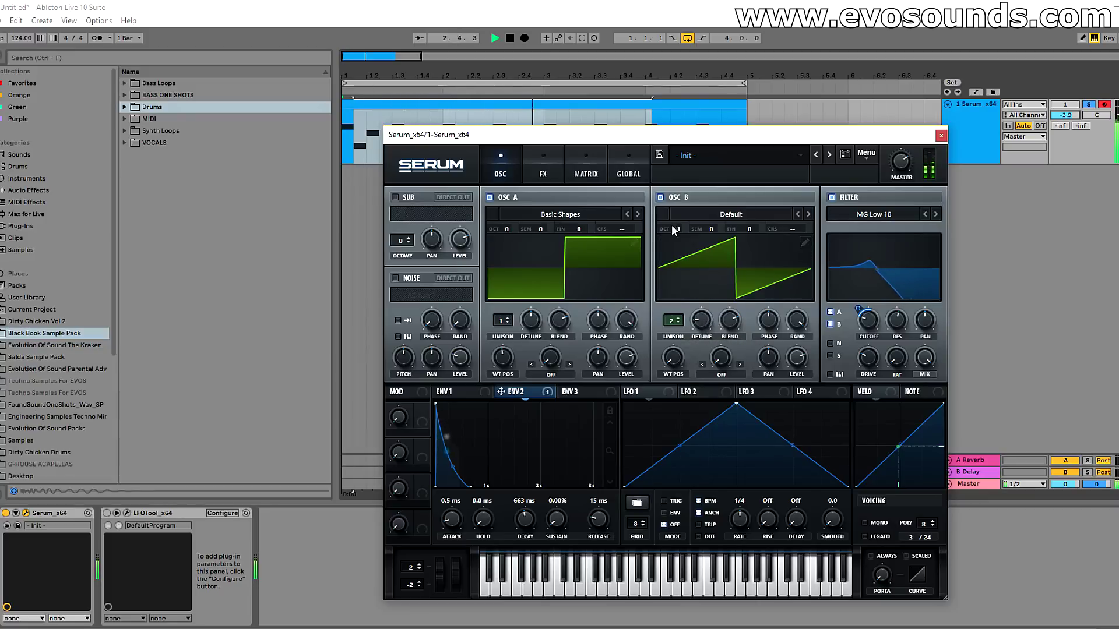
pyautogui.click(668, 196)
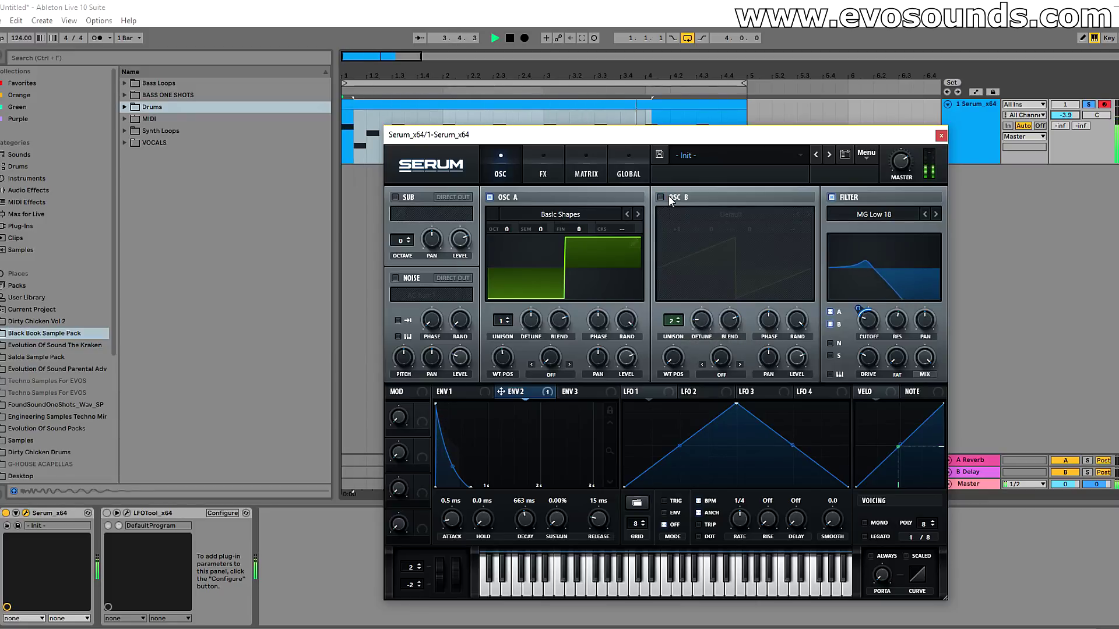
pyautogui.click(669, 195)
pyautogui.press('space')
# Step: Switch oscillator B to a Basic Shapes pulse wave and set envelope 2's decay to about 632 ms, auditioning the loop
pyautogui.moveTo(890, 327)
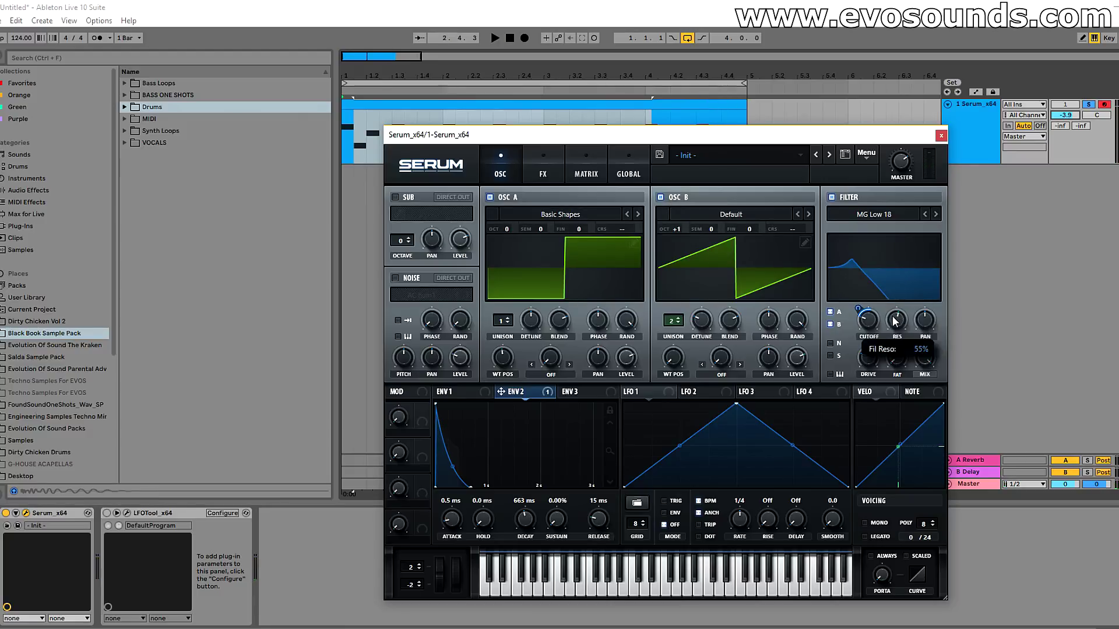
pyautogui.press('space')
pyautogui.moveTo(886, 326); pyautogui.dragTo(885, 303)
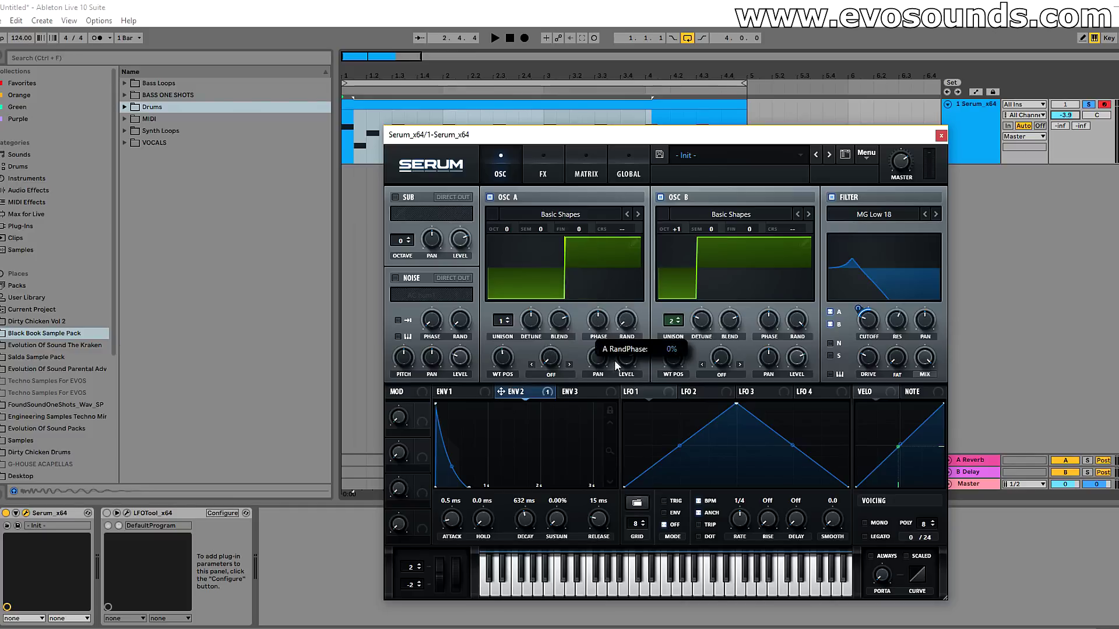
# Step: Switch off oscillator B and play notes to compare different phase and random phase settings on oscillator A
pyautogui.click(676, 198)
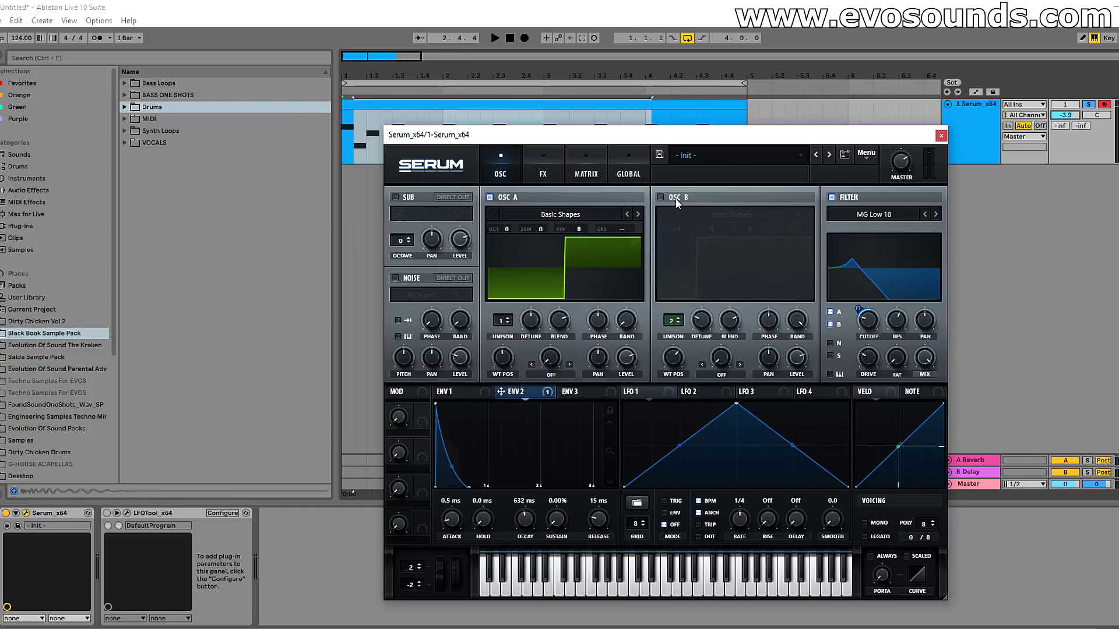
pyautogui.press('a')
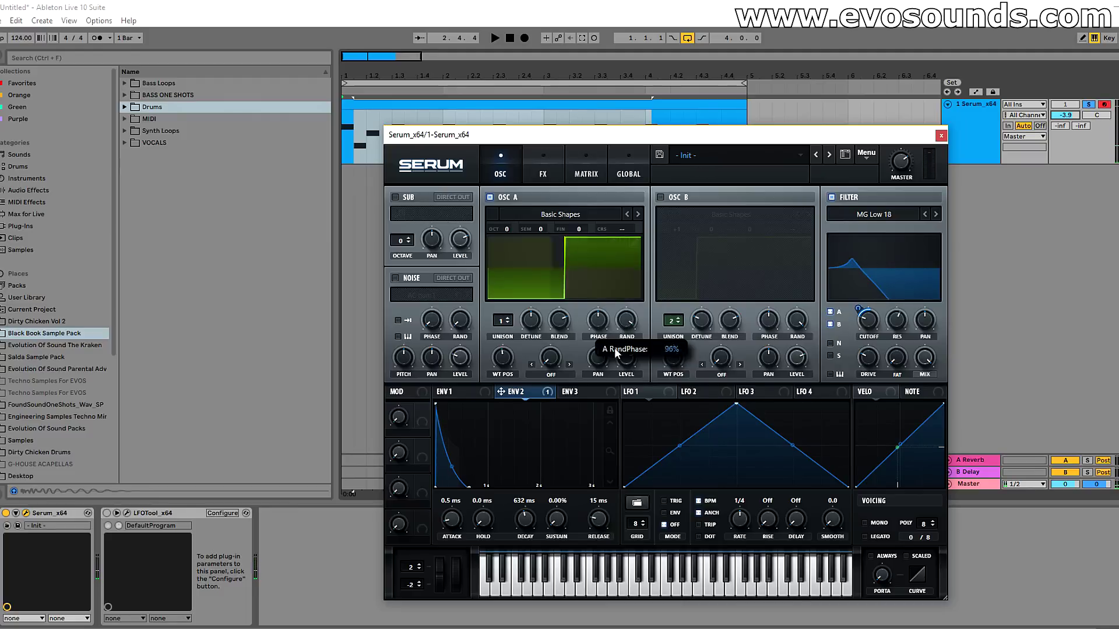
pyautogui.moveTo(593, 339)
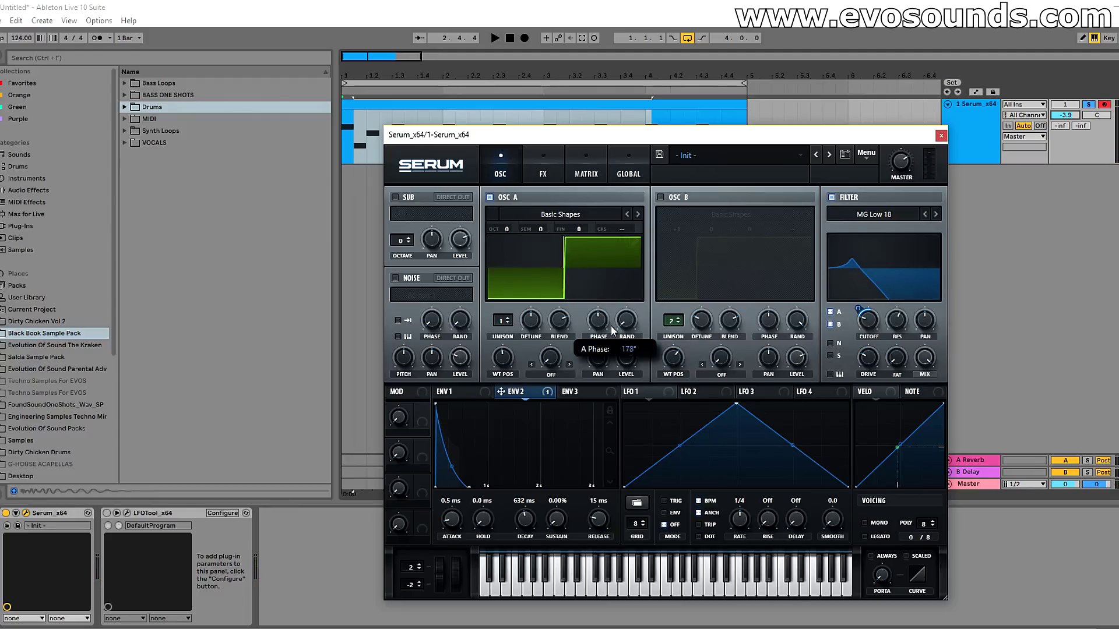
pyautogui.scroll(3, 609, 326)
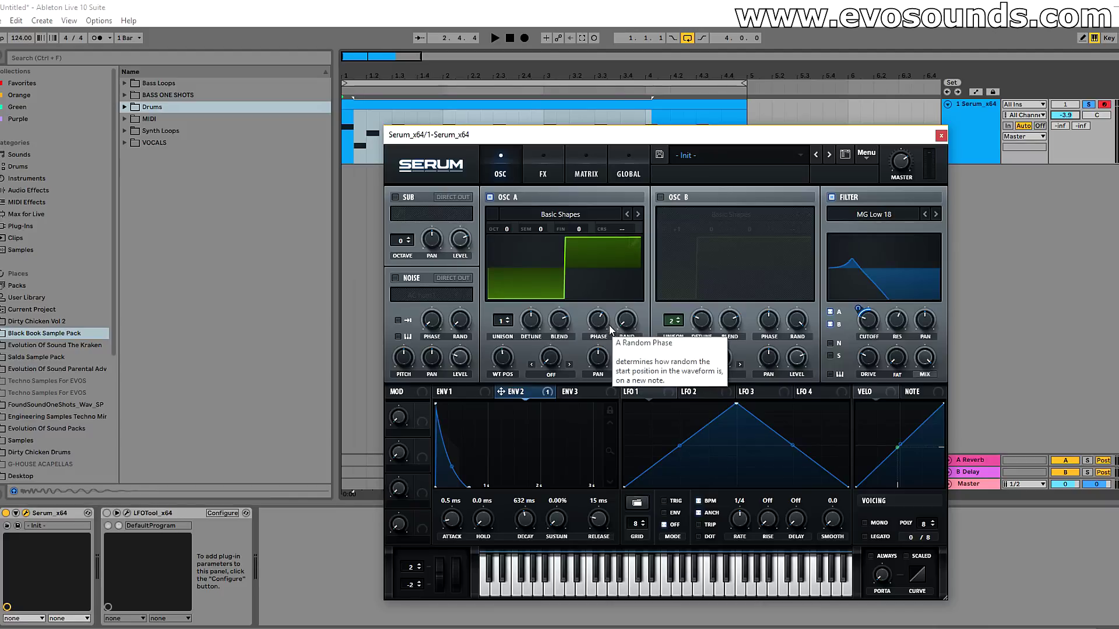
# Step: Enable mono, legato and always-on portamento, and audition the loop with oscillator B switched back on
pyautogui.scroll(2, 600, 326)
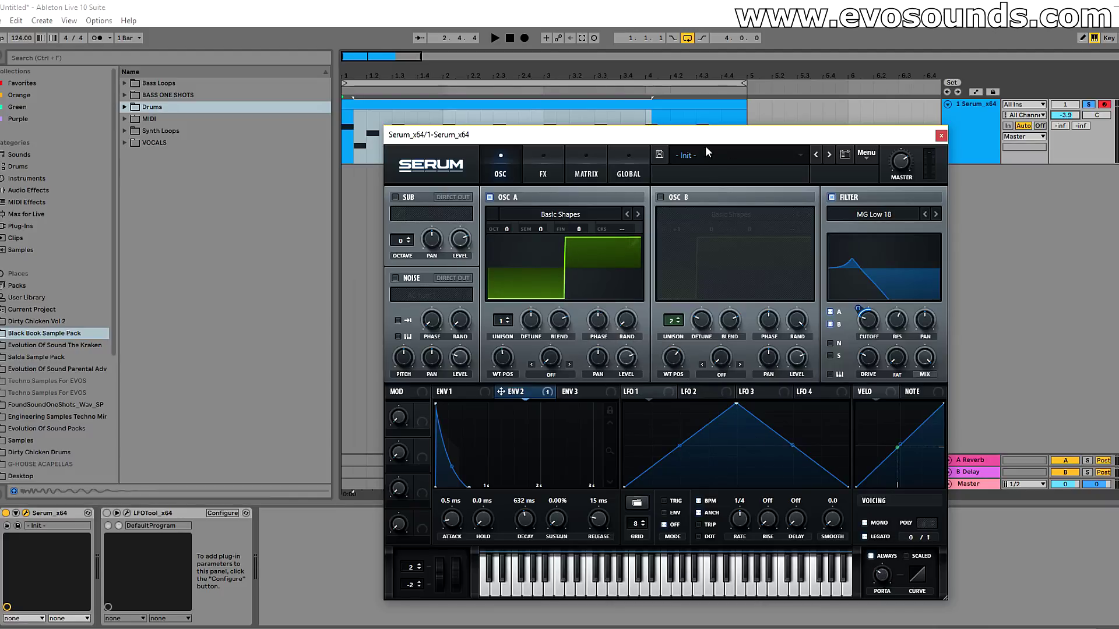
pyautogui.click(674, 198)
pyautogui.press('space')
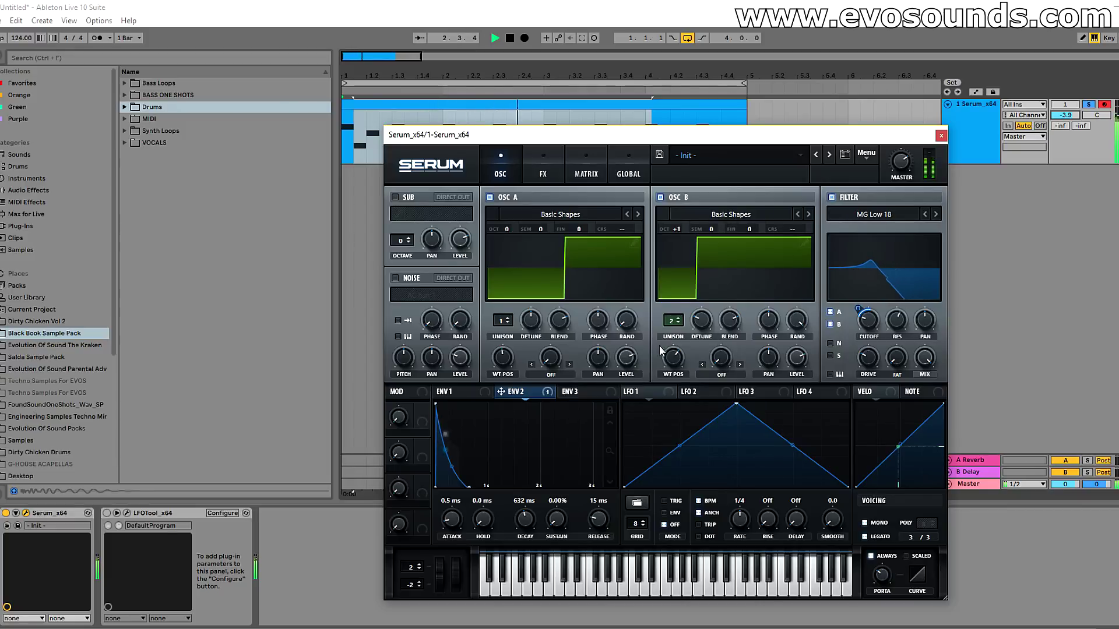
# Step: Set envelope 1's release to 24 ms and envelope 2's attack to 1.8 ms and release to 22 ms, and play the loop
pyautogui.click(473, 391)
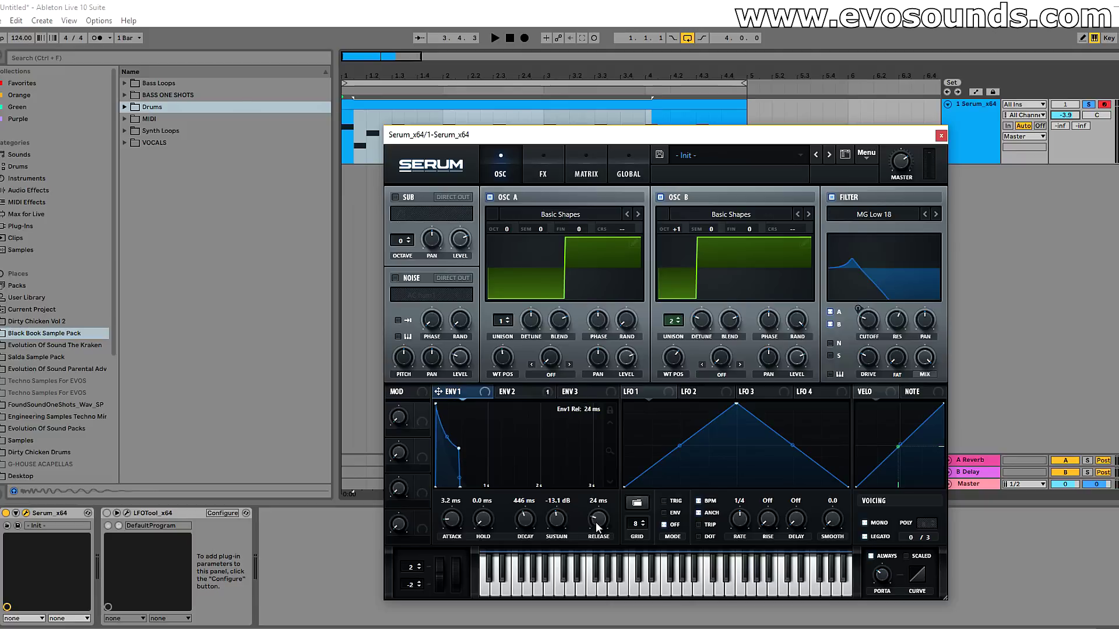
pyautogui.click(511, 392)
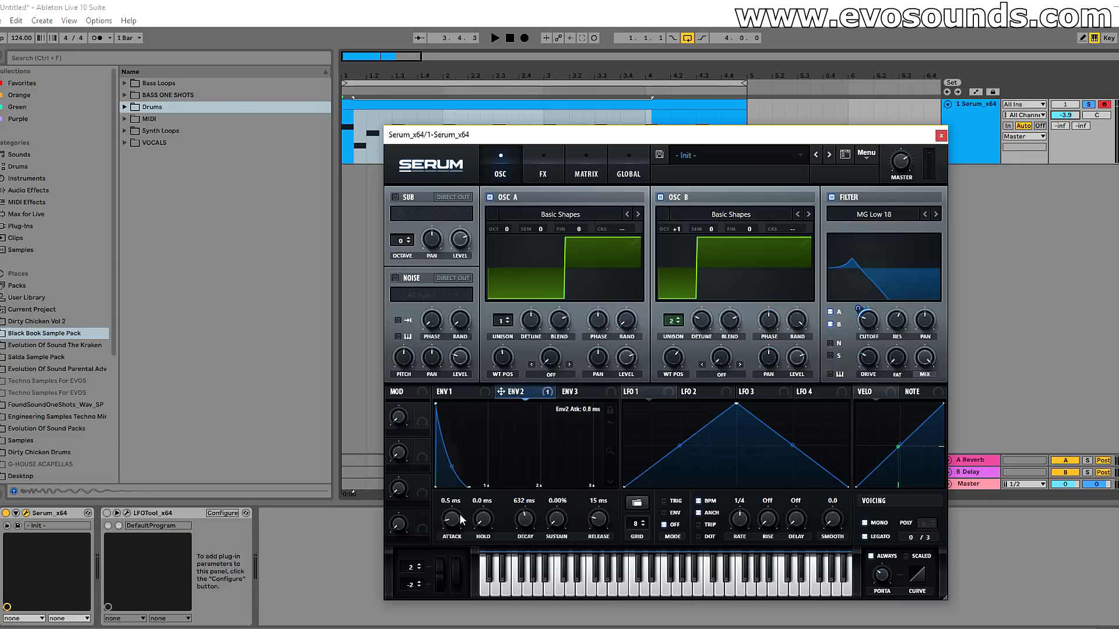
pyautogui.moveTo(597, 518); pyautogui.dragTo(598, 515)
pyautogui.press('space')
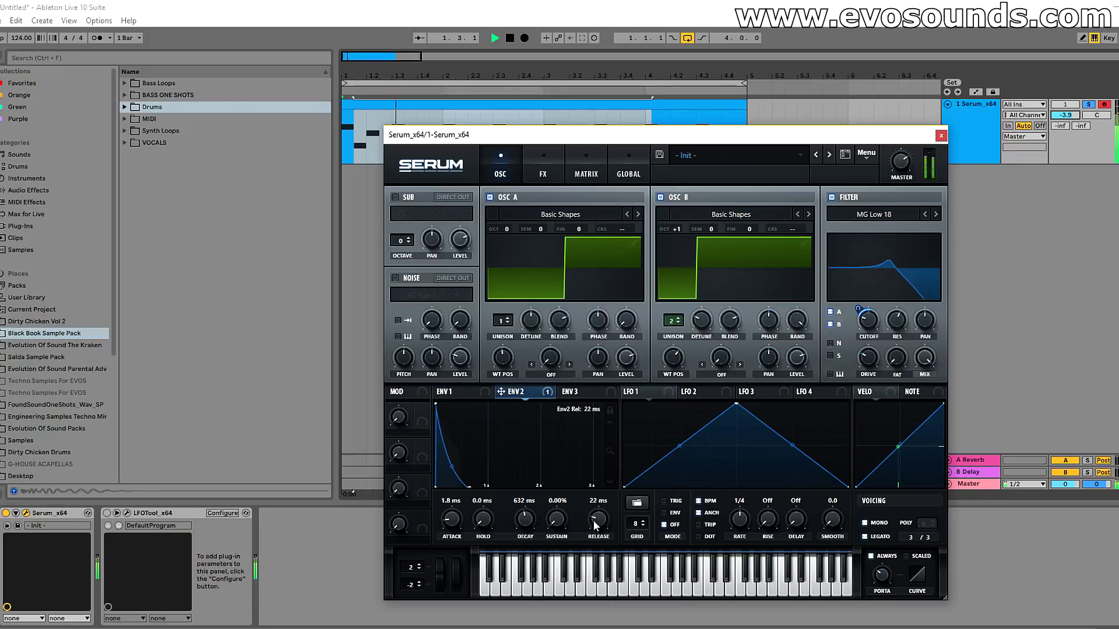
# Step: Add a distortion effect to the patch, change its type to HardClip, and audition it with the loop
pyautogui.click(554, 173)
pyautogui.click(415, 220)
pyautogui.press('space')
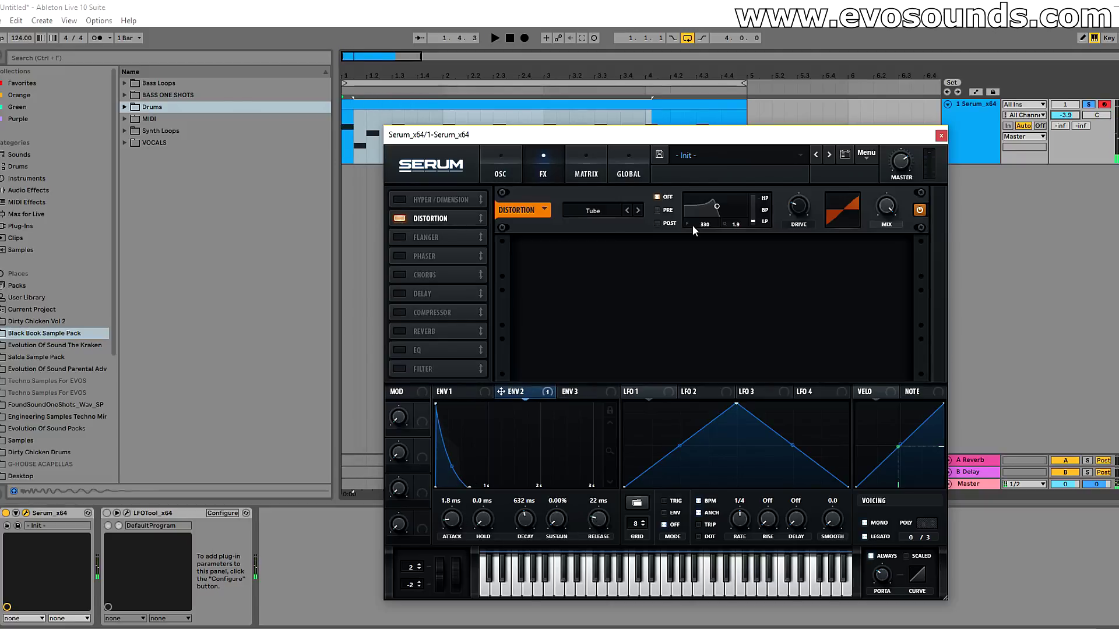
pyautogui.click(638, 210)
pyautogui.click(637, 210)
pyautogui.press('space')
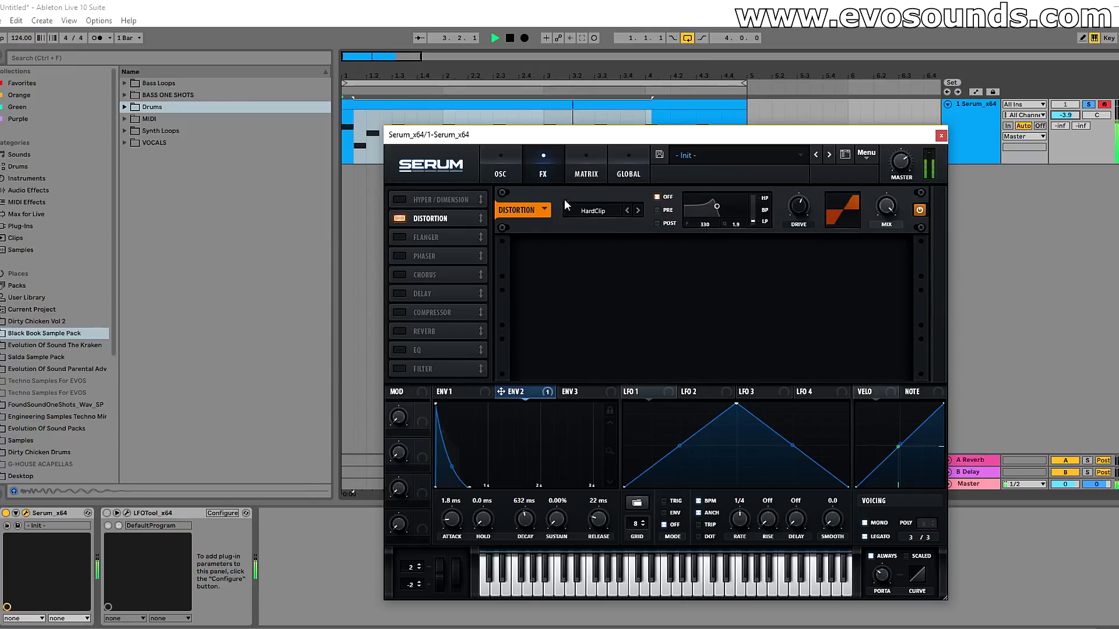
# Step: Change the filter to MG Low 24 with an envelope 2 cutoff amount of about 36, and move oscillator B's wavetable position to a sawtooth
pyautogui.click(500, 174)
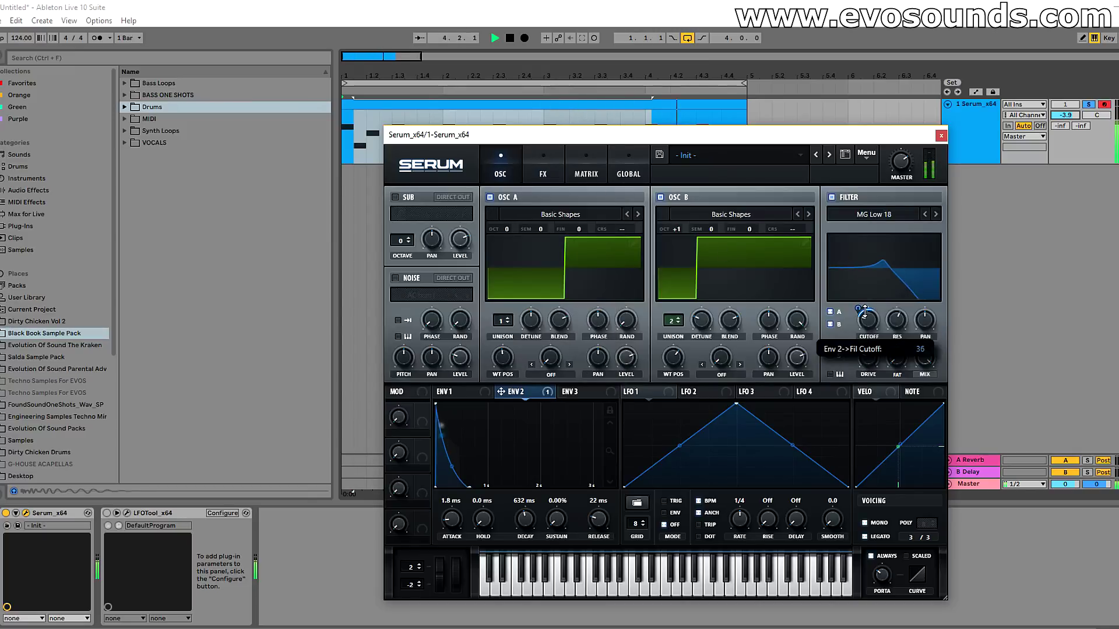
pyautogui.click(935, 214)
pyautogui.moveTo(902, 324)
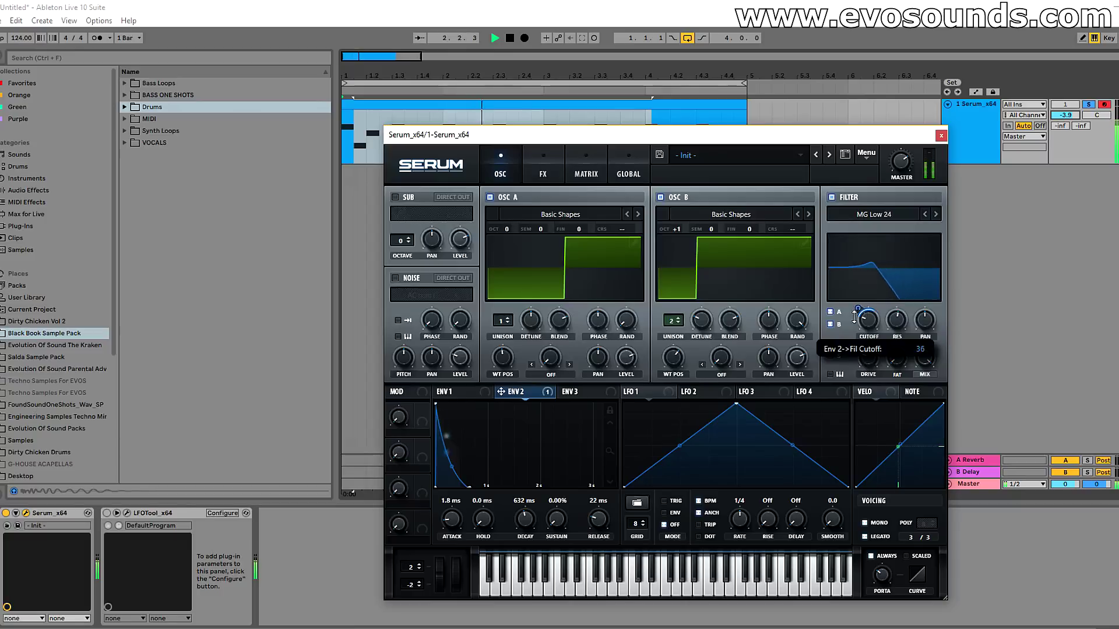
pyautogui.moveTo(673, 357); pyautogui.dragTo(673, 344)
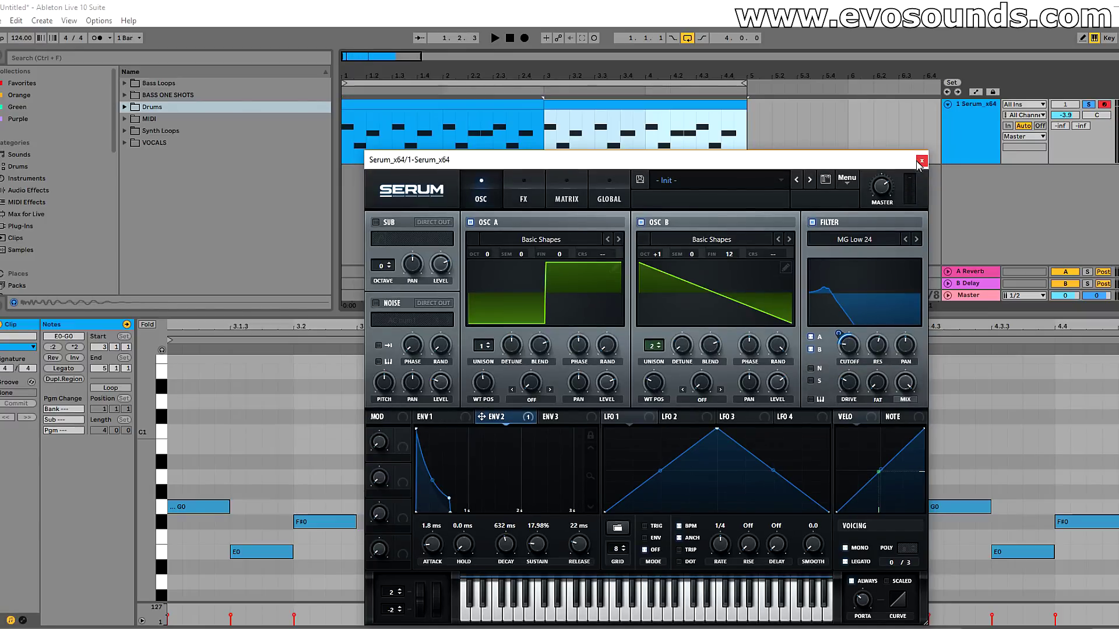
# Step: Switch off oscillator B, lower the filter cutoff to 20 Hz and adjust envelope 2's amount on it while the loop plays
pyautogui.click(653, 226)
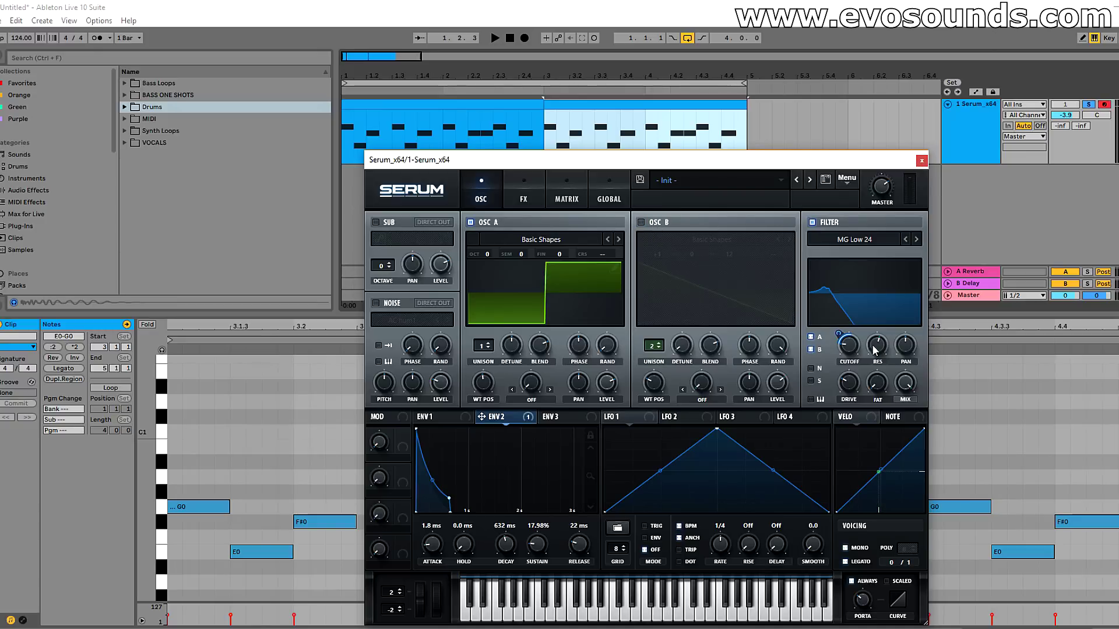
pyautogui.press('space')
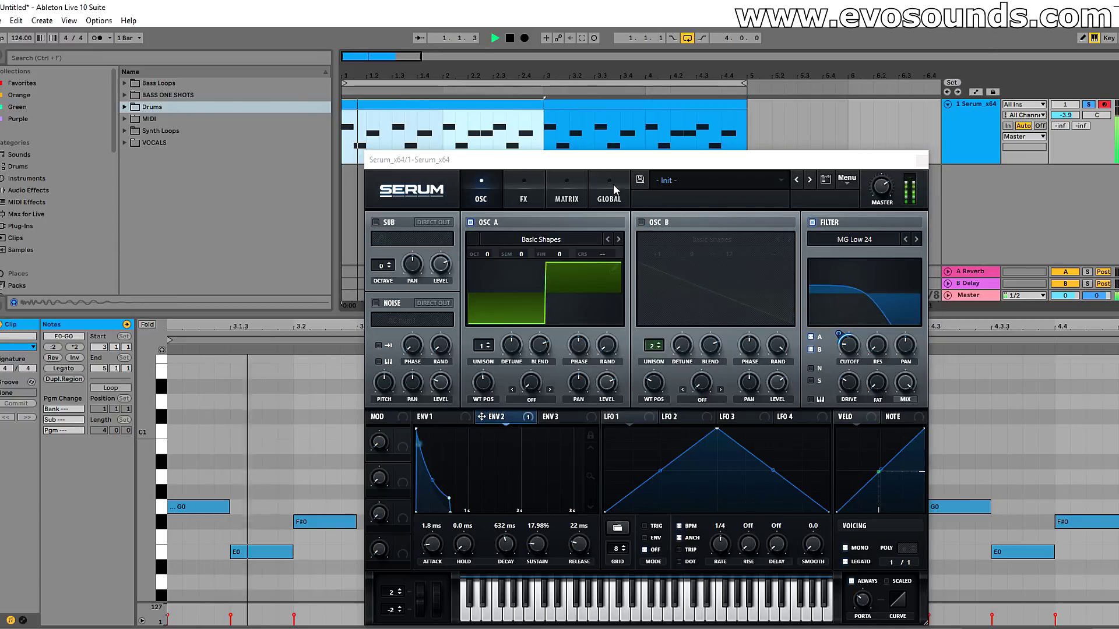
pyautogui.moveTo(837, 341)
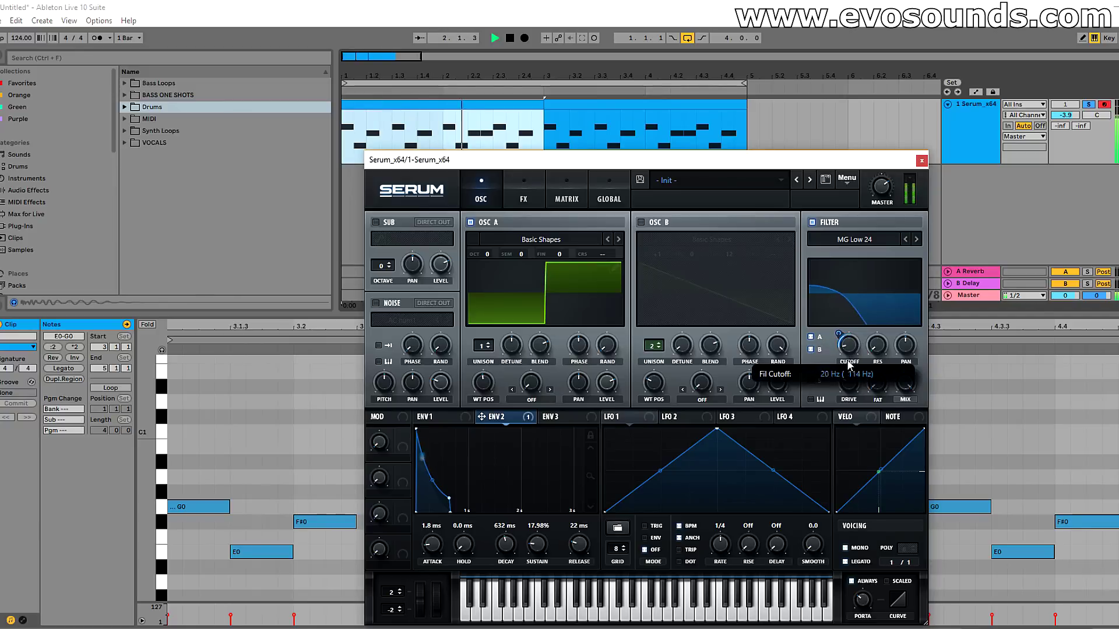
pyautogui.moveTo(839, 341); pyautogui.dragTo(843, 337)
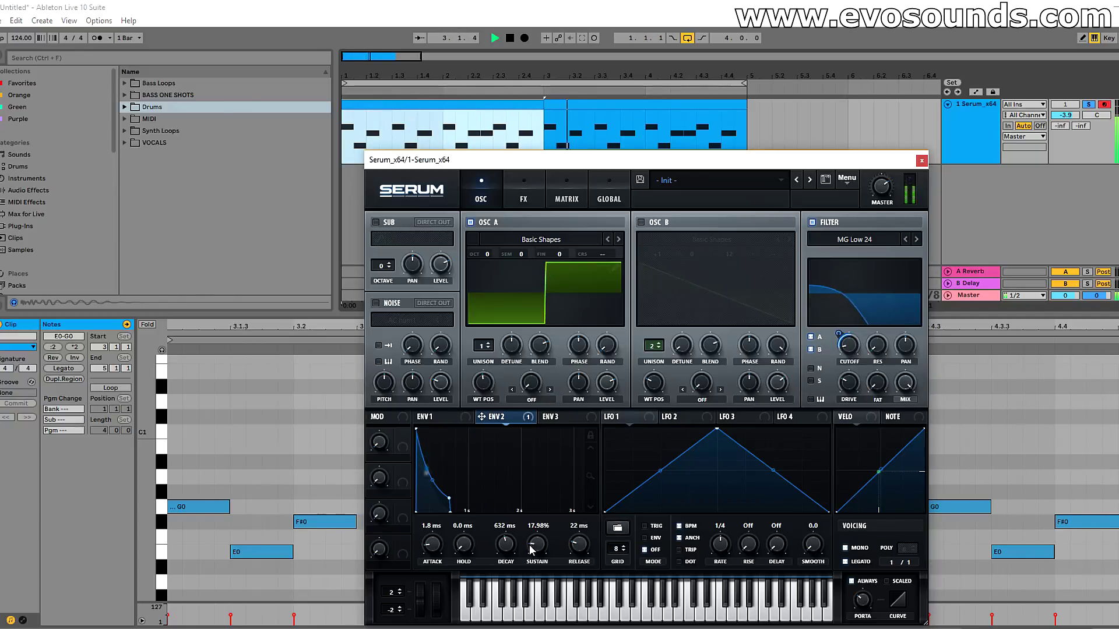
# Step: Shape envelope 1 with a 5.4 ms attack, 1.09 s decay and no sustain, and switch oscillator B back on
pyautogui.click(433, 417)
pyautogui.moveTo(505, 543); pyautogui.dragTo(521, 546)
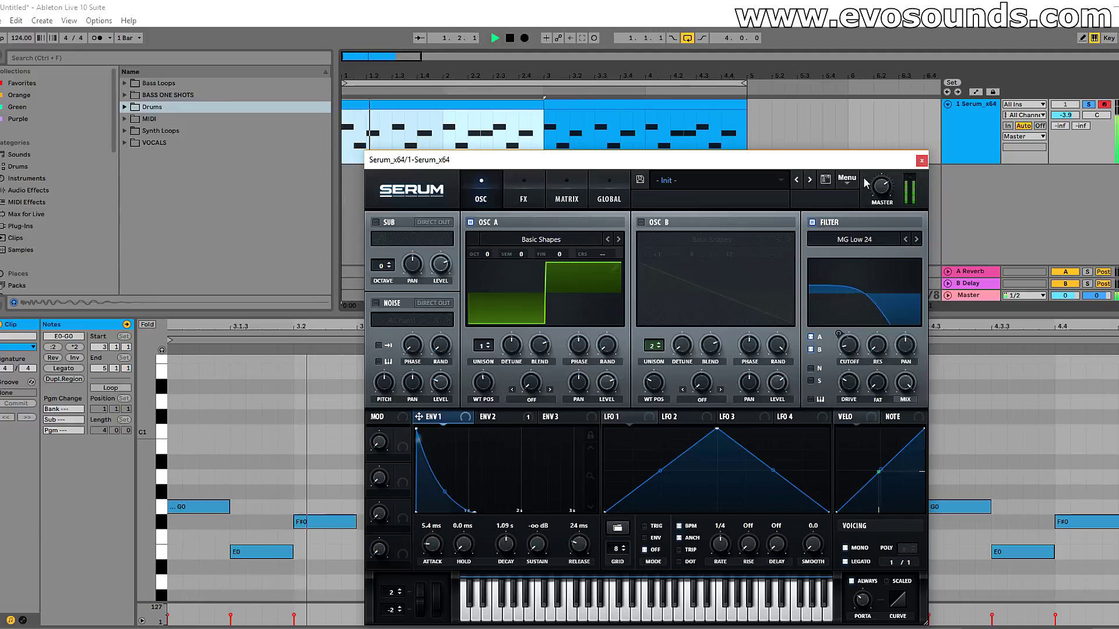
pyautogui.click(659, 222)
pyautogui.moveTo(845, 358)
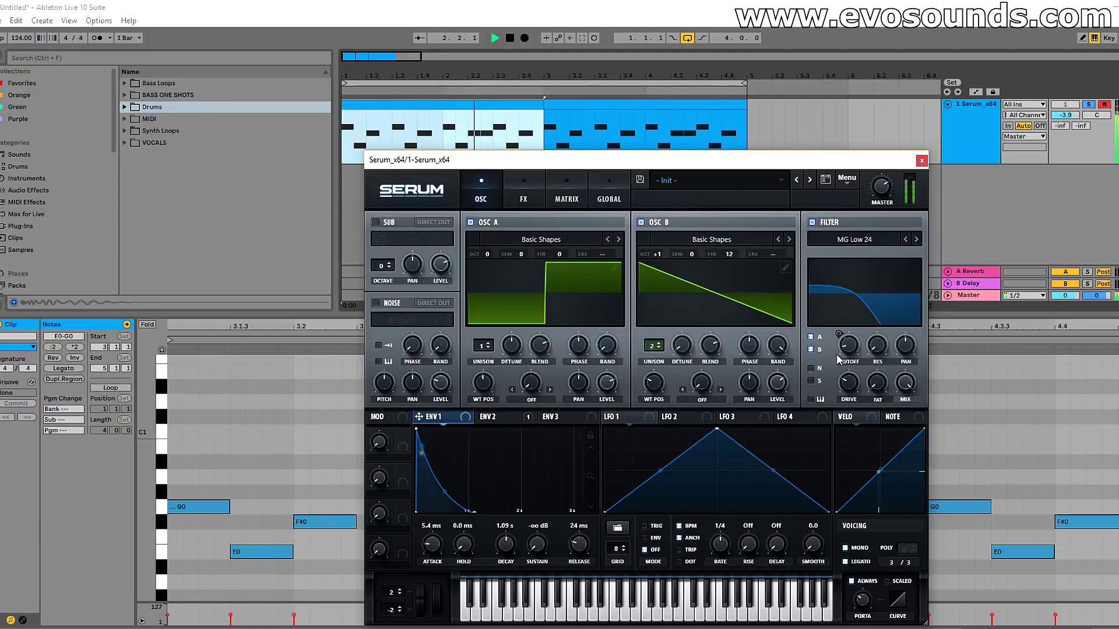
# Step: Close the synth window, duplicate the Serum track with its MIDI clips, and solo the duplicate
pyautogui.click(921, 160)
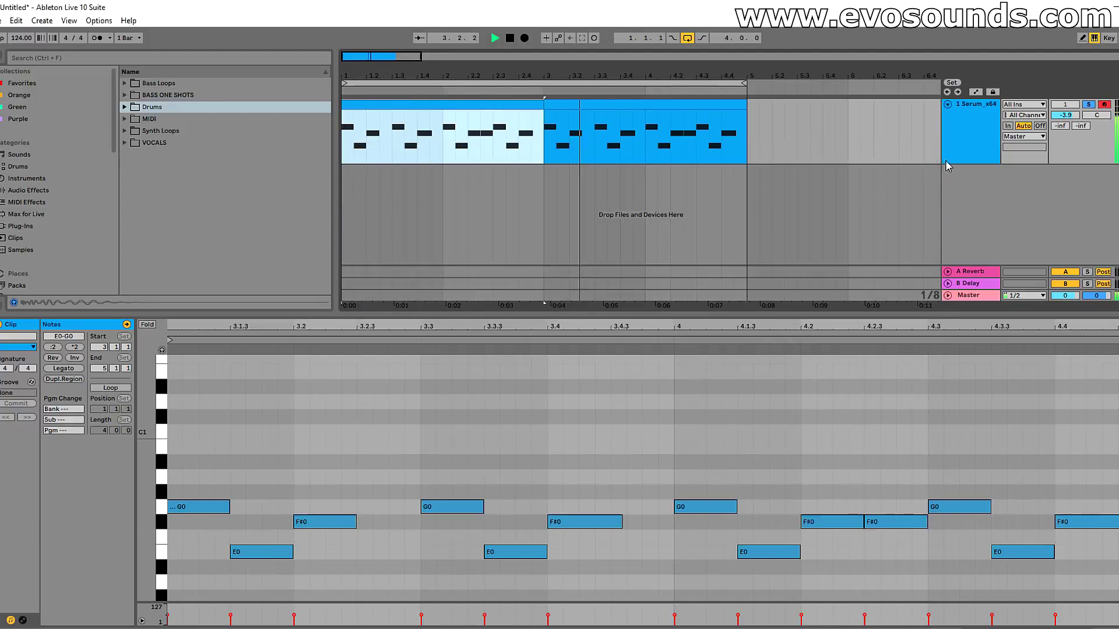
pyautogui.click(966, 134)
pyautogui.hotkey('ctrl', 'd')
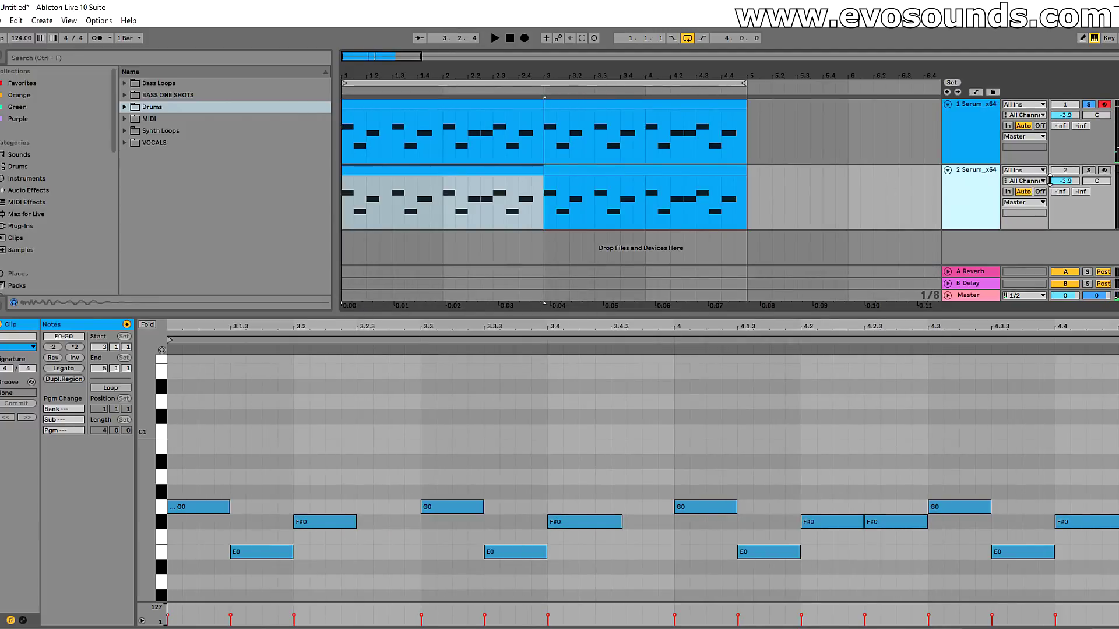
pyautogui.click(1088, 171)
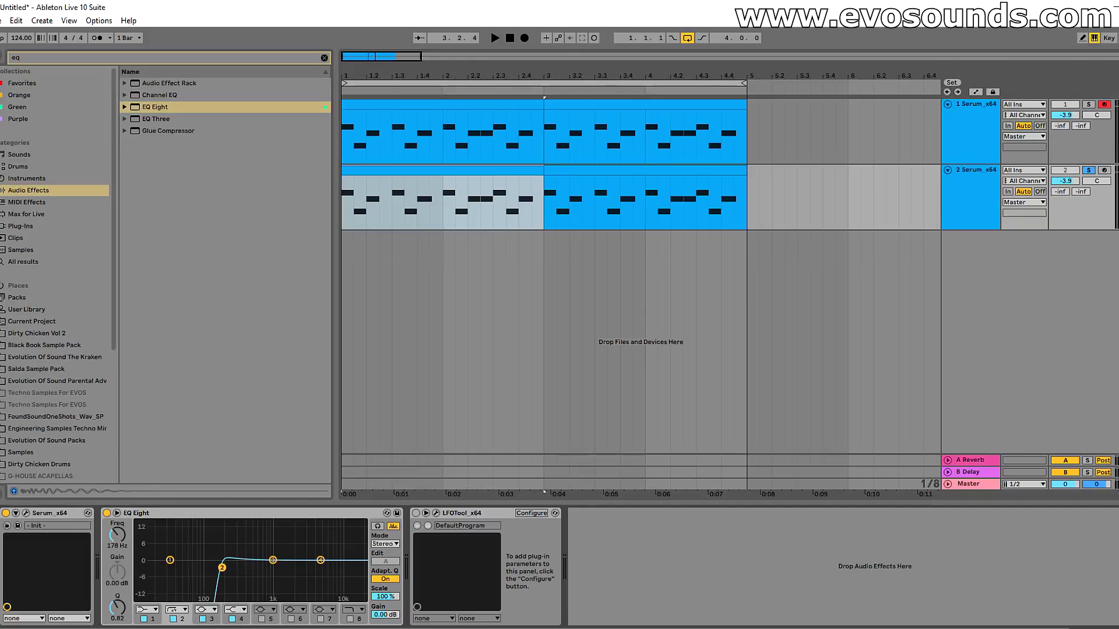
# Step: Move the low cut of the duplicate track's EQ Eight to about 124 Hz and open that track's Serum
pyautogui.moveTo(222, 568); pyautogui.dragTo(212, 571)
pyautogui.press('space')
pyautogui.click(26, 513)
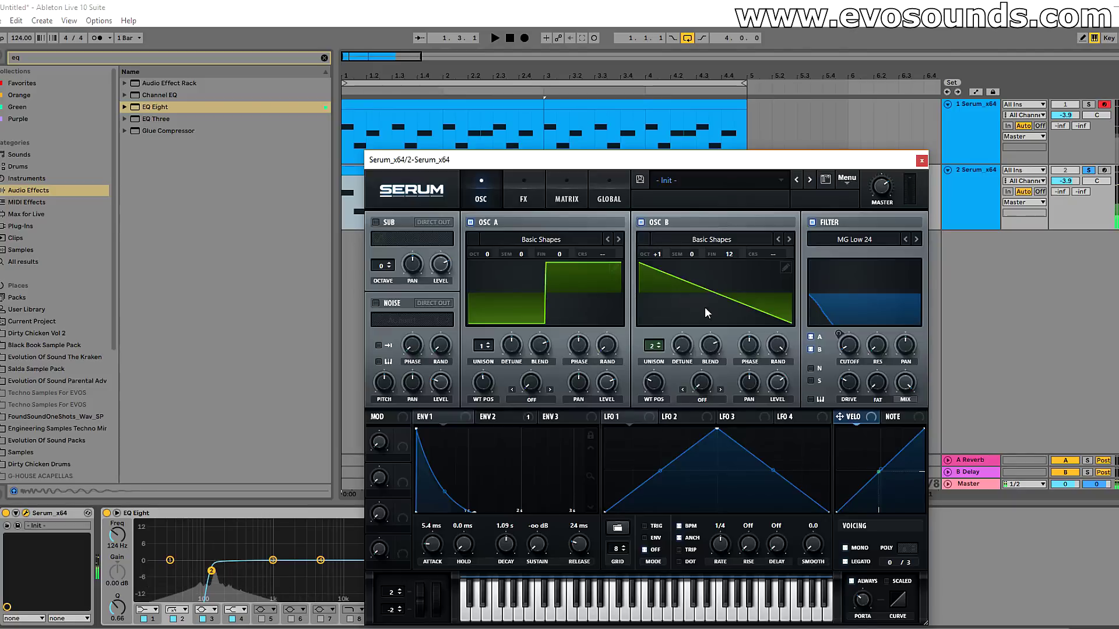
# Step: Set oscillator A to 2 unison voices, filter cutoff to 32 Hz, envelope 2's cutoff amount to 47 and resonance to 64%
pyautogui.click(489, 416)
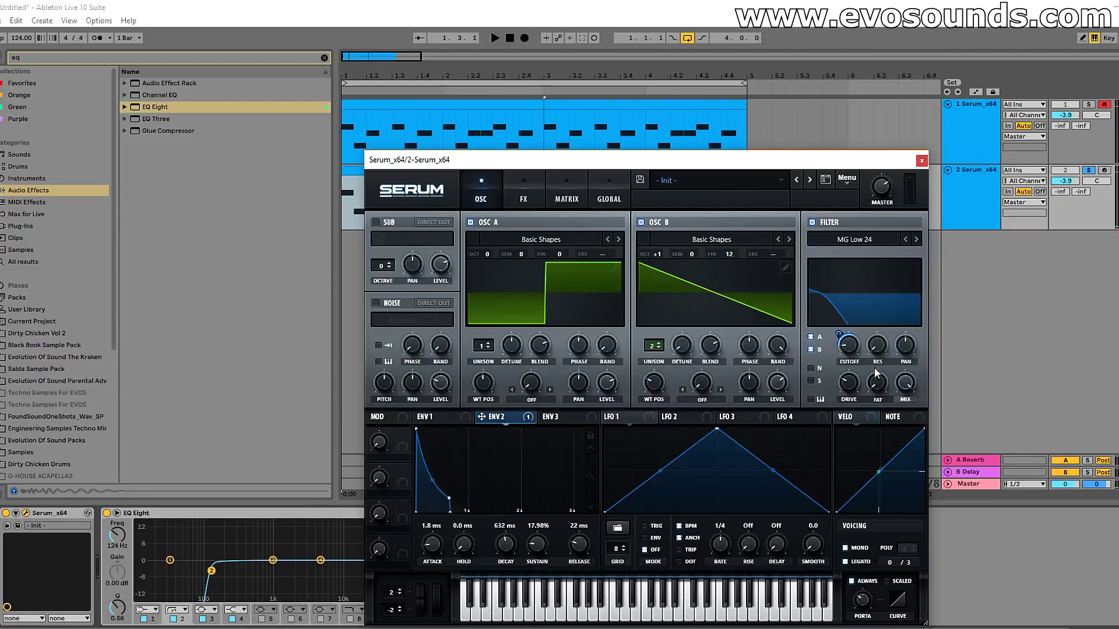
pyautogui.moveTo(842, 309); pyautogui.dragTo(883, 283)
pyautogui.press('space')
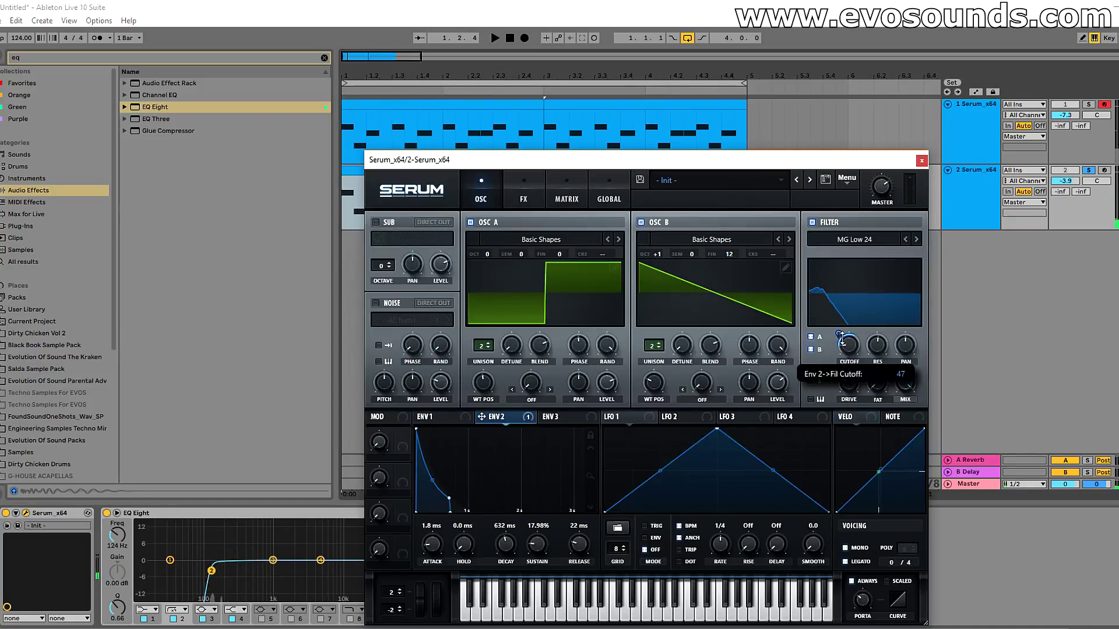
pyautogui.press('space')
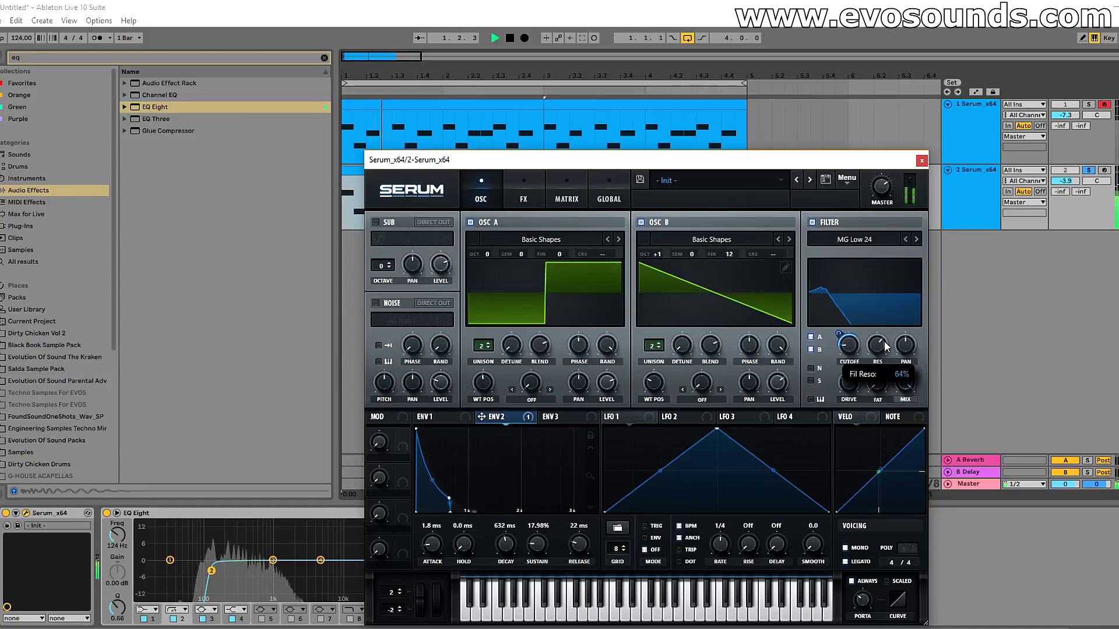
pyautogui.moveTo(852, 350)
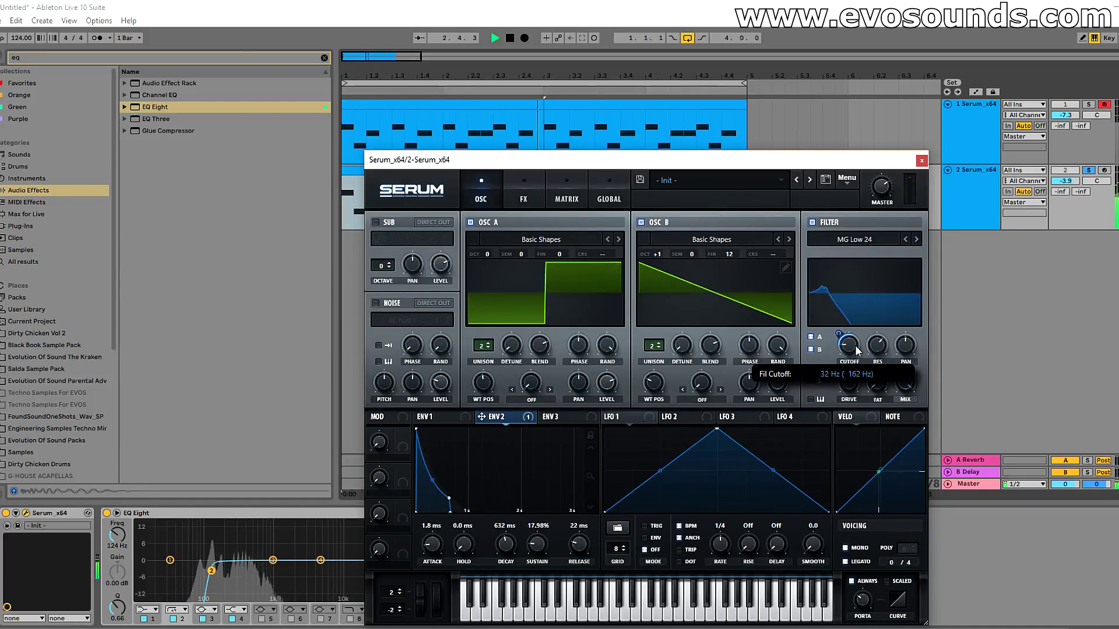
# Step: Solo the first Serum track alongside the duplicate and lower its volume to -9.6 dB while both play
pyautogui.click(1088, 105)
pyautogui.press('space')
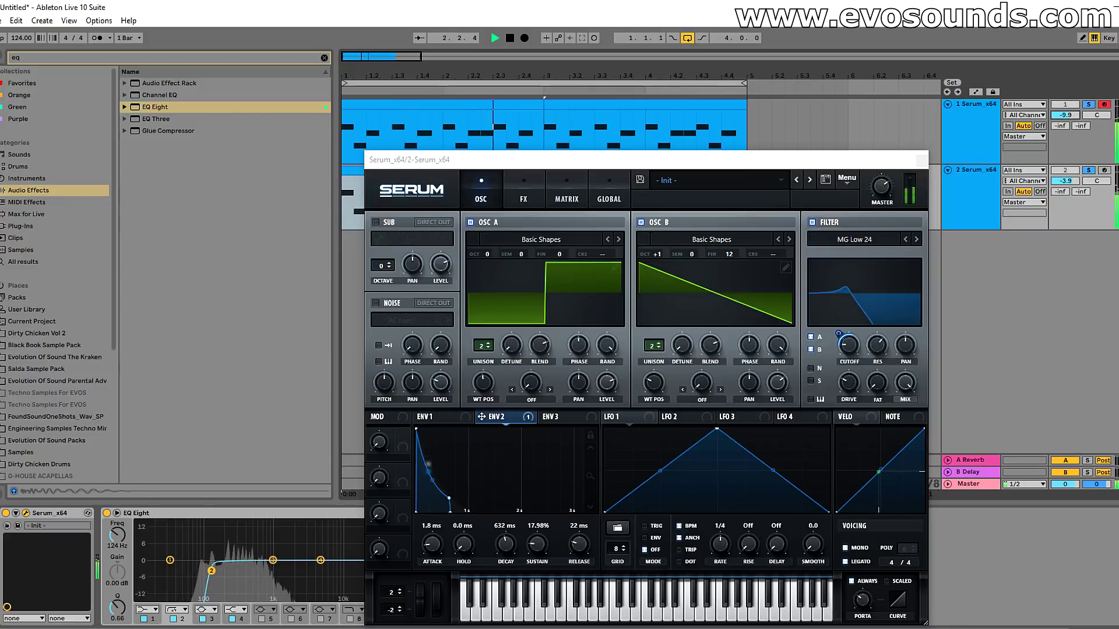
pyautogui.press('space')
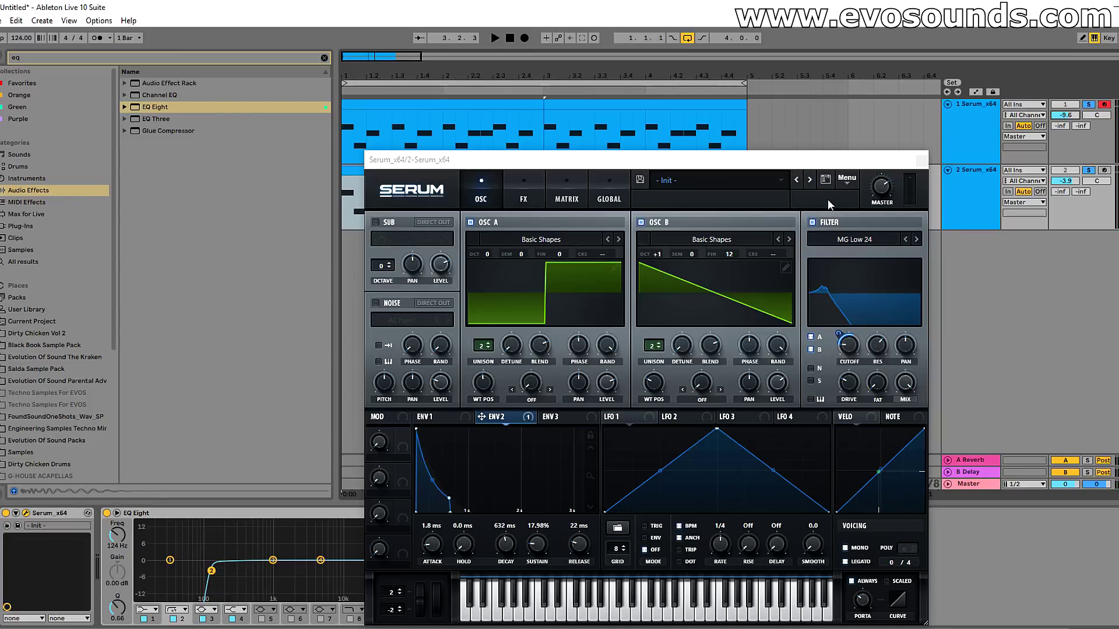
# Step: Add kHs Haas right after Serum on the duplicate track and compare it bypassed and active while the loop plays
pyautogui.click(925, 160)
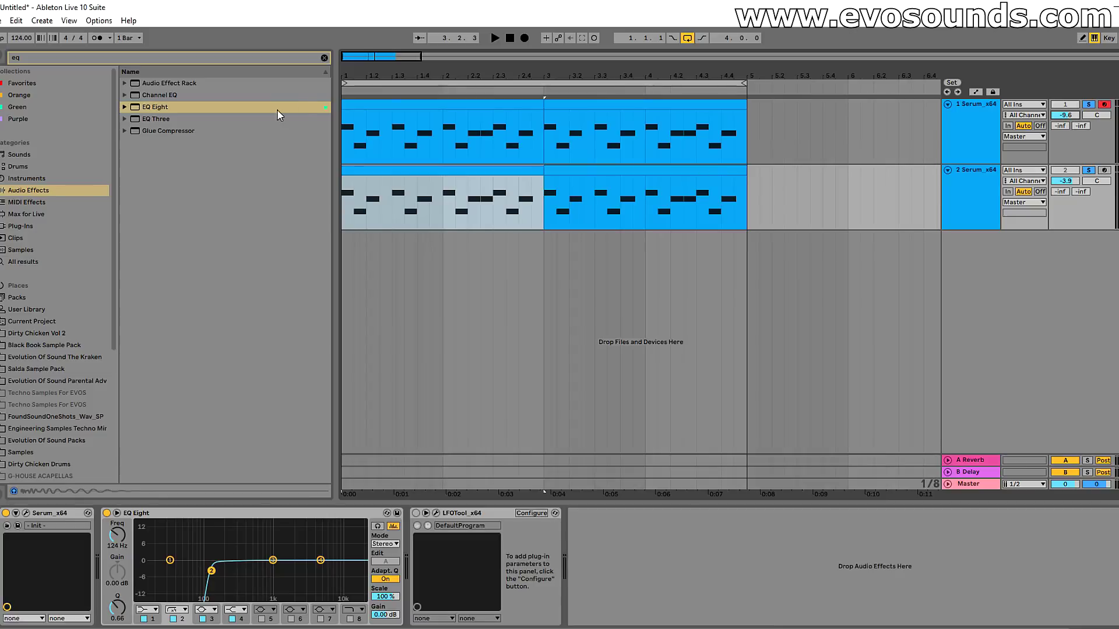
pyautogui.click(324, 58)
pyautogui.write('haas')
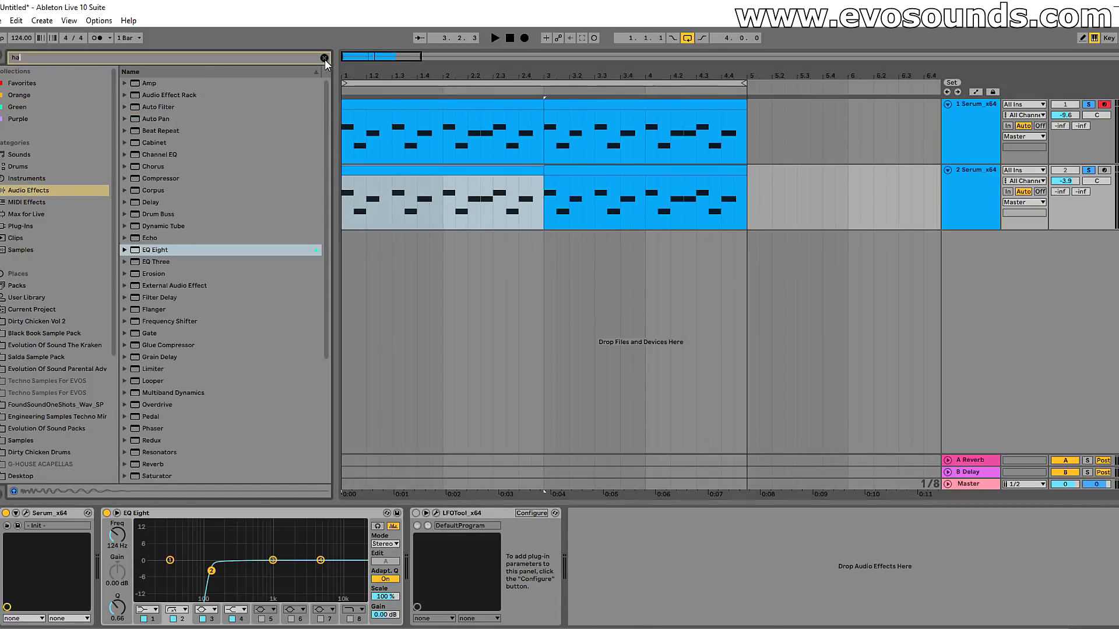
pyautogui.click(20, 226)
pyautogui.moveTo(163, 95); pyautogui.dragTo(117, 560)
pyautogui.hotkey('ctrl', 'alt', 'p')
pyautogui.press('space')
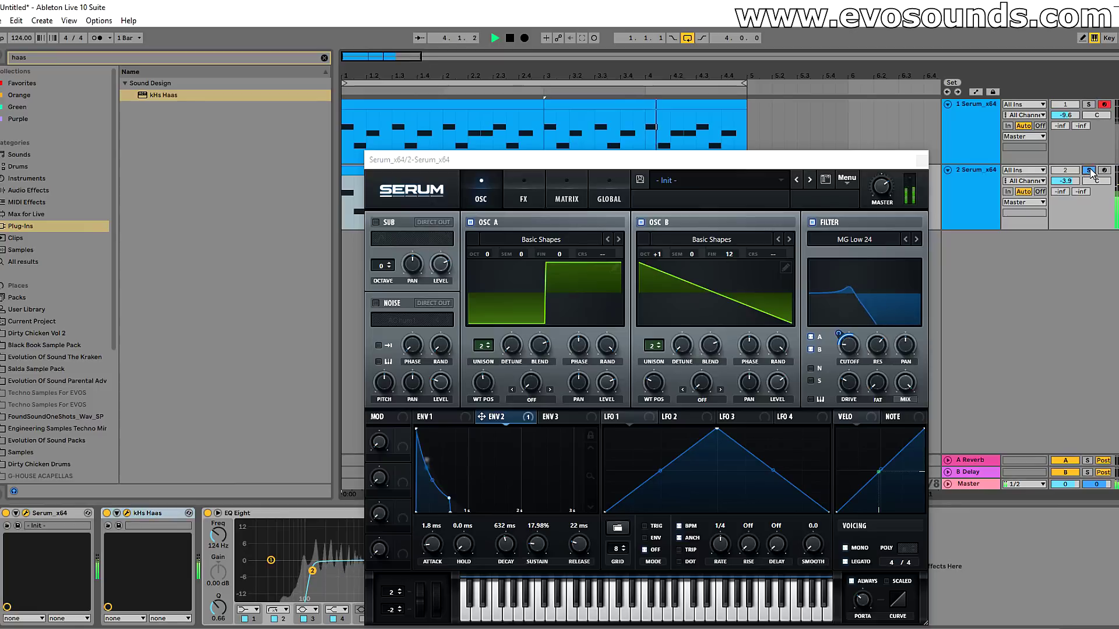
pyautogui.click(107, 513)
pyautogui.click(107, 514)
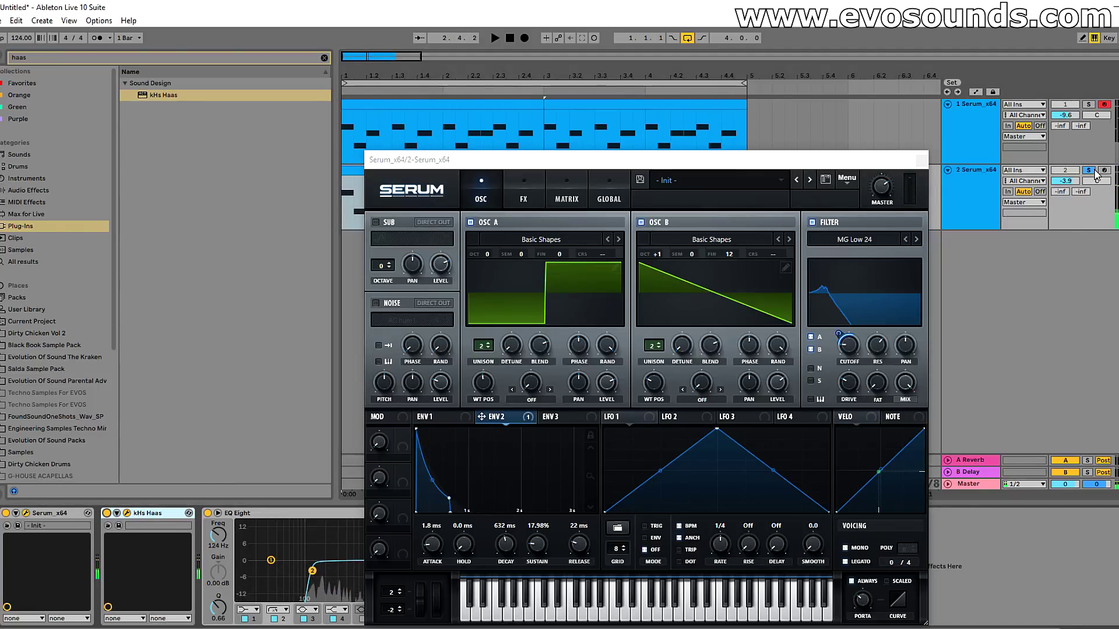
# Step: Turn off the solo and add EQ Eight after Serum on the first track, with a band 8 high cut at 178 Hz
pyautogui.click(1088, 170)
pyautogui.click(922, 159)
pyautogui.click(962, 135)
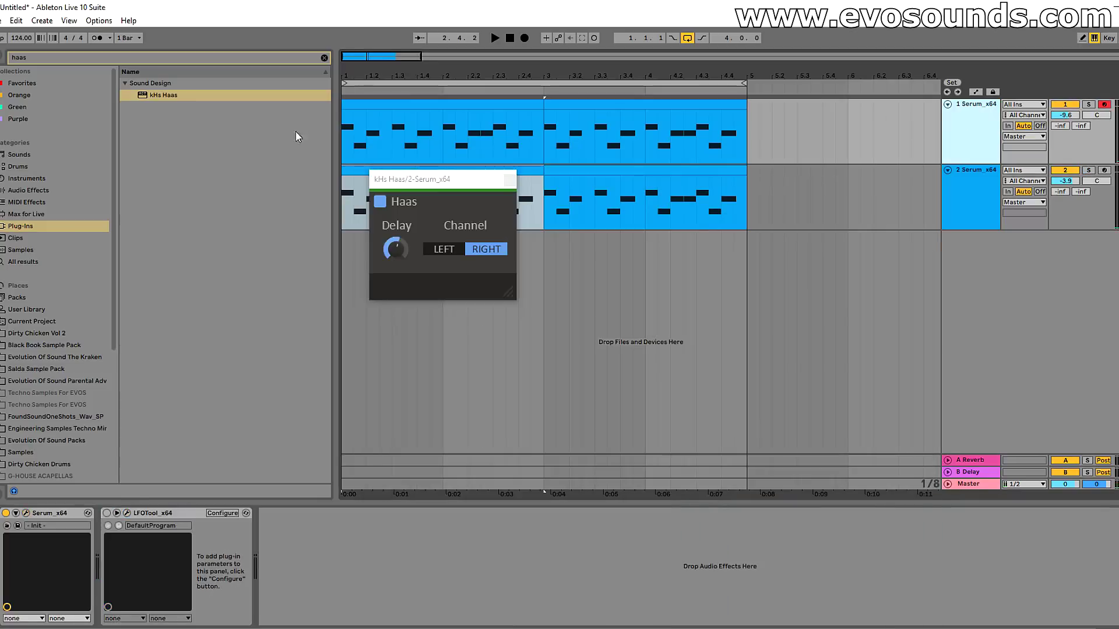
pyautogui.click(324, 59)
pyautogui.write('EQ')
pyautogui.click(28, 190)
pyautogui.moveTo(154, 107); pyautogui.dragTo(104, 548)
pyautogui.click(350, 619)
pyautogui.moveTo(363, 560); pyautogui.dragTo(222, 571)
pyautogui.press('space')
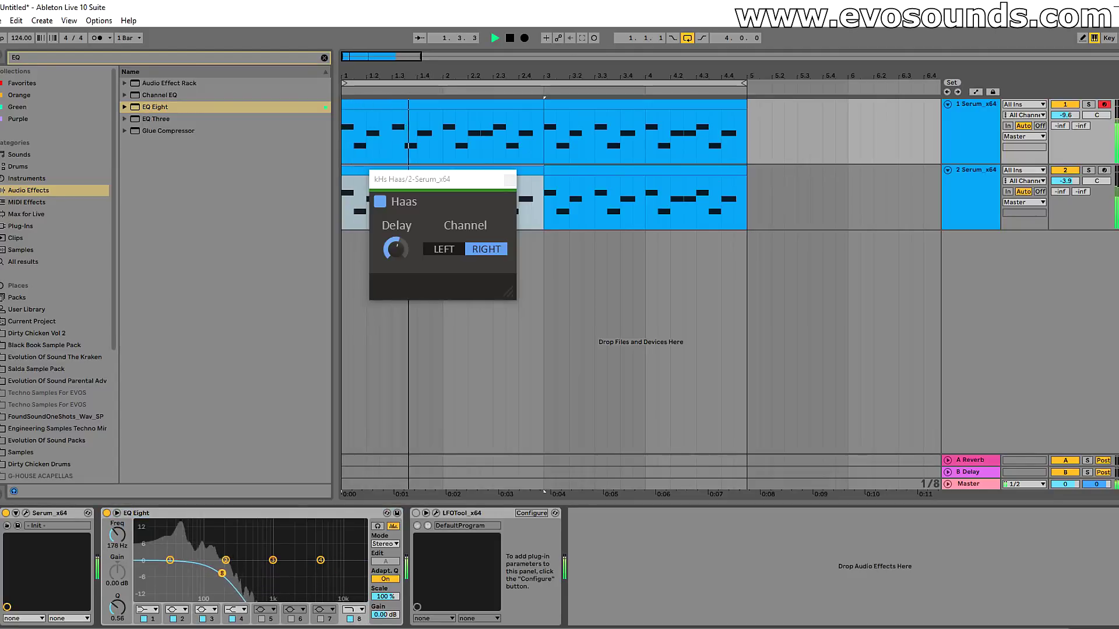
pyautogui.click(509, 179)
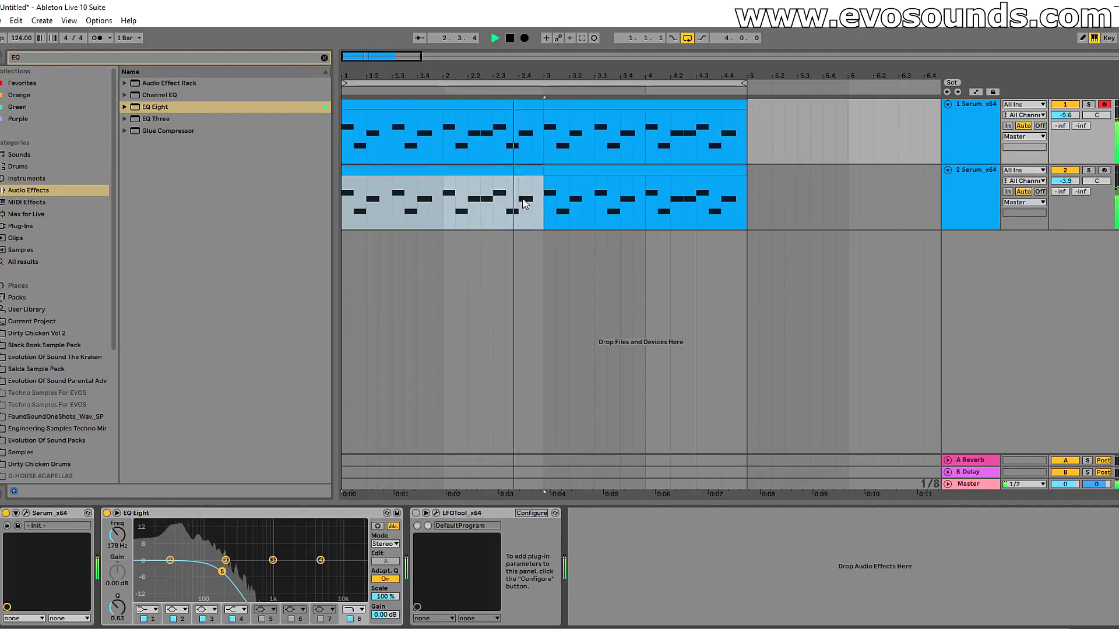
pyautogui.press('space')
# Step: Switch between the two Serum tracks to compare their device chains
pyautogui.click(975, 149)
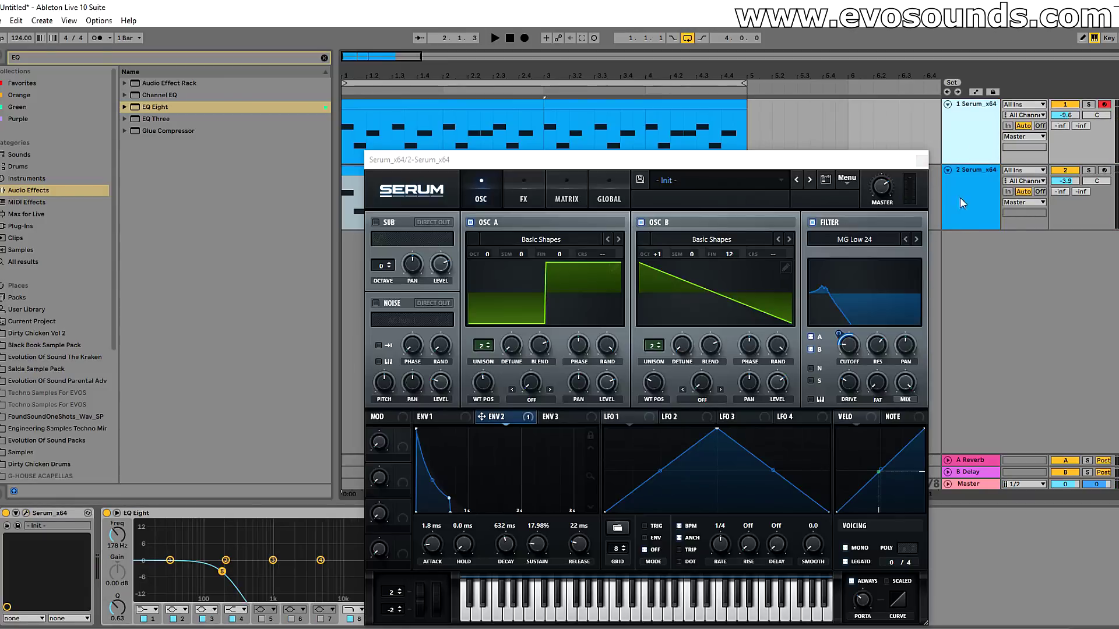
pyautogui.press('Up')
pyautogui.press('Down')
pyautogui.press('Up')
pyautogui.press('Down')
pyautogui.press('Up')
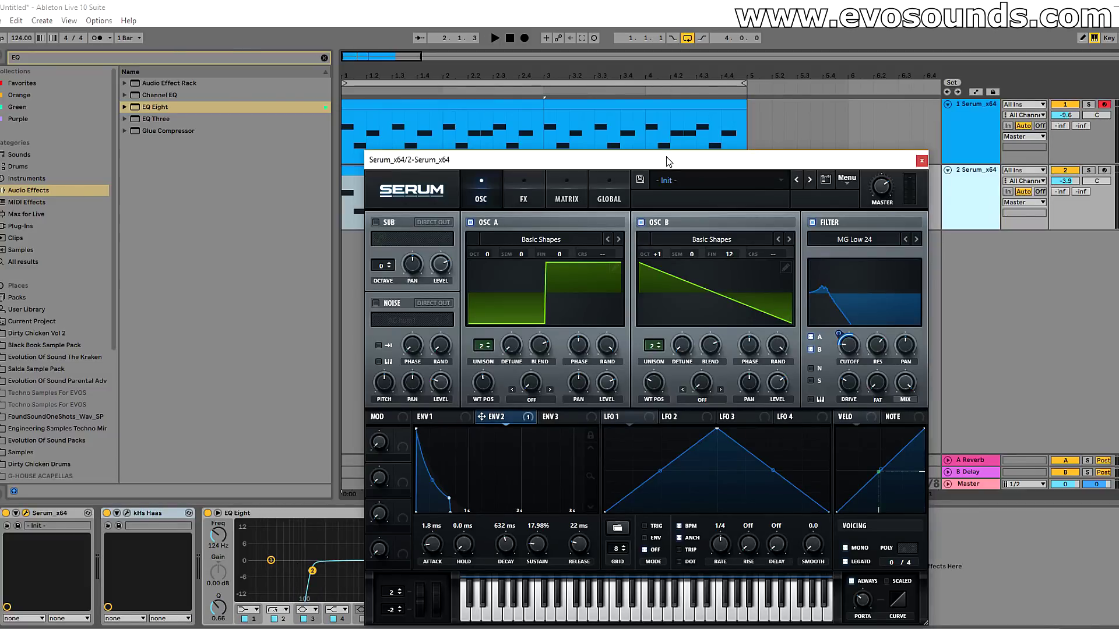
# Step: Solo the duplicate, give envelope 2 no sustain and a 573 ms decay, and raise the filter cutoff
pyautogui.moveTo(667, 161); pyautogui.dragTo(665, 127)
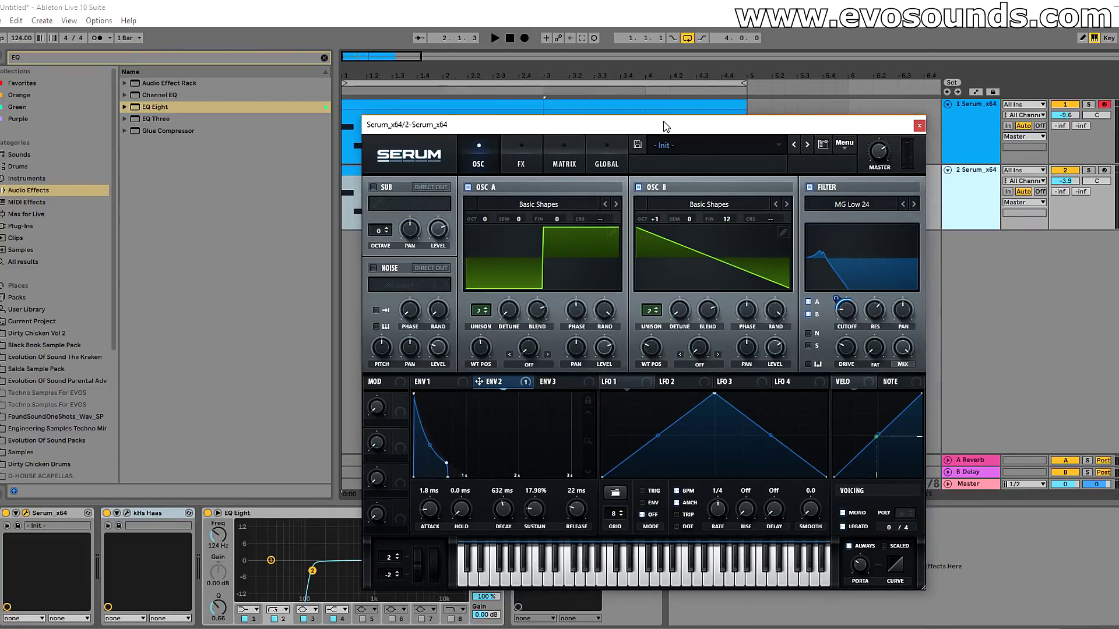
pyautogui.click(1088, 170)
pyautogui.moveTo(539, 510); pyautogui.dragTo(533, 552)
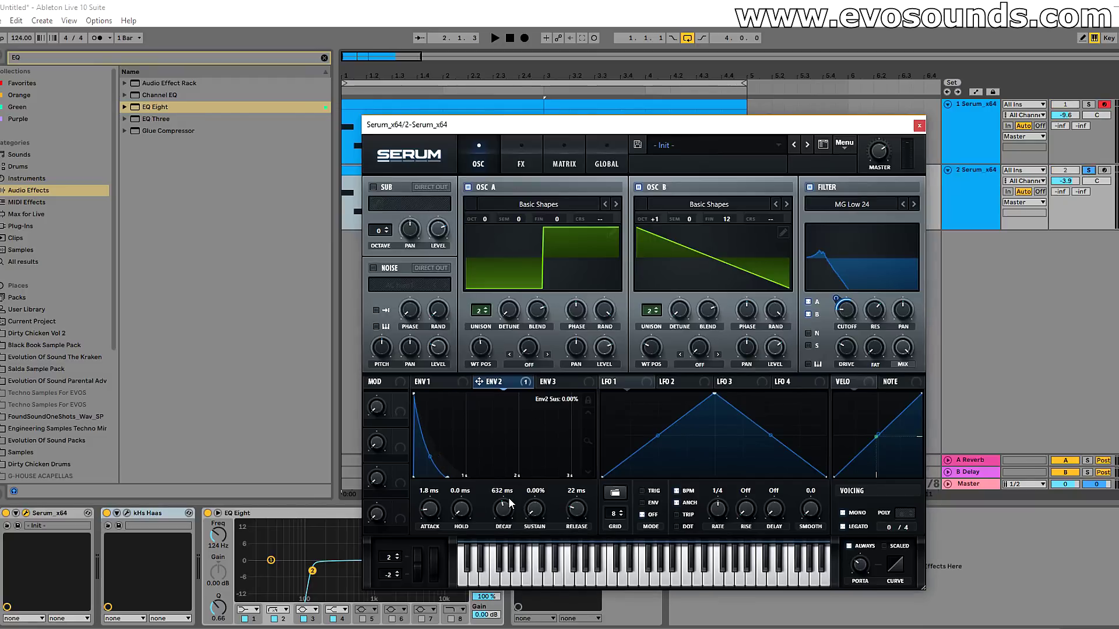
pyautogui.press('space')
pyautogui.moveTo(506, 512); pyautogui.dragTo(516, 524)
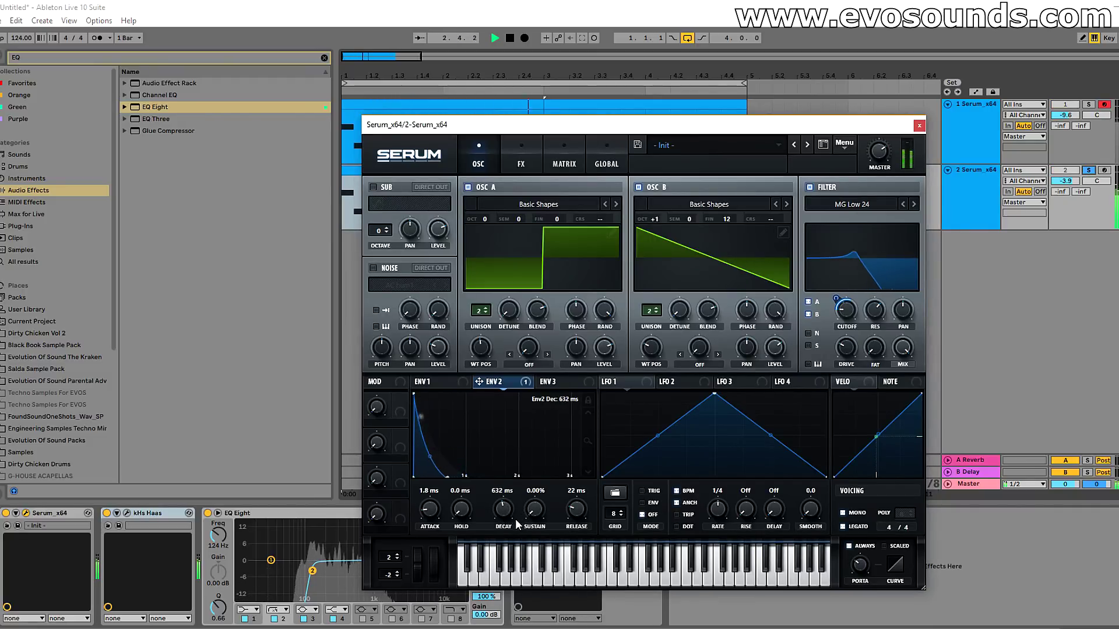
pyautogui.moveTo(852, 321); pyautogui.dragTo(858, 289)
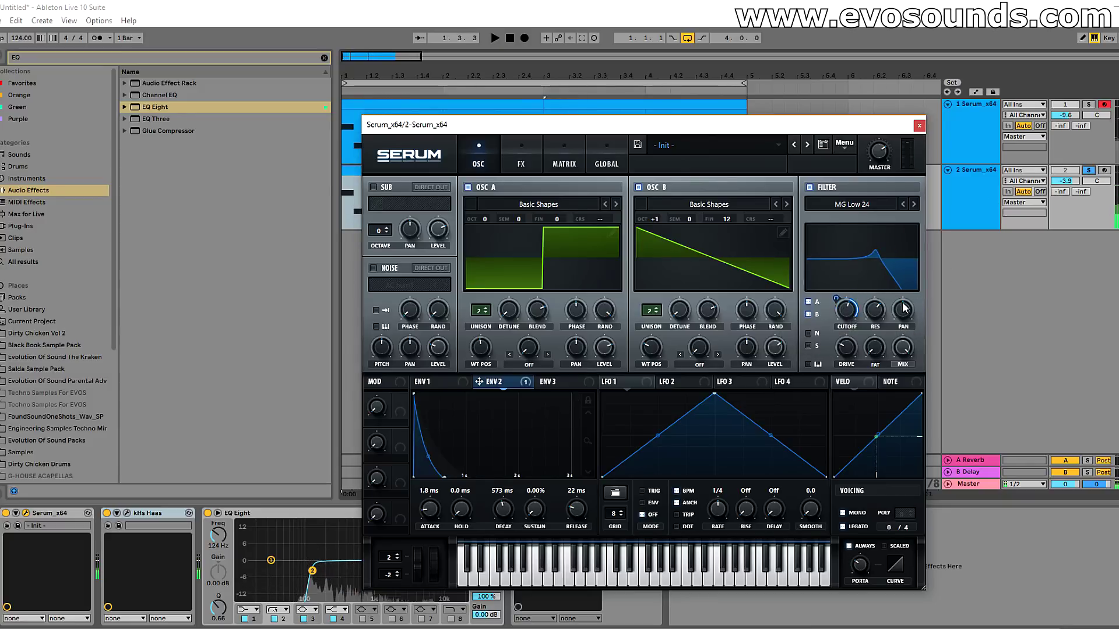
# Step: Play both layers with the solo off, lowering the duplicate's filter cutoff and bypassing kHs Haas
pyautogui.click(1089, 170)
pyautogui.press('space')
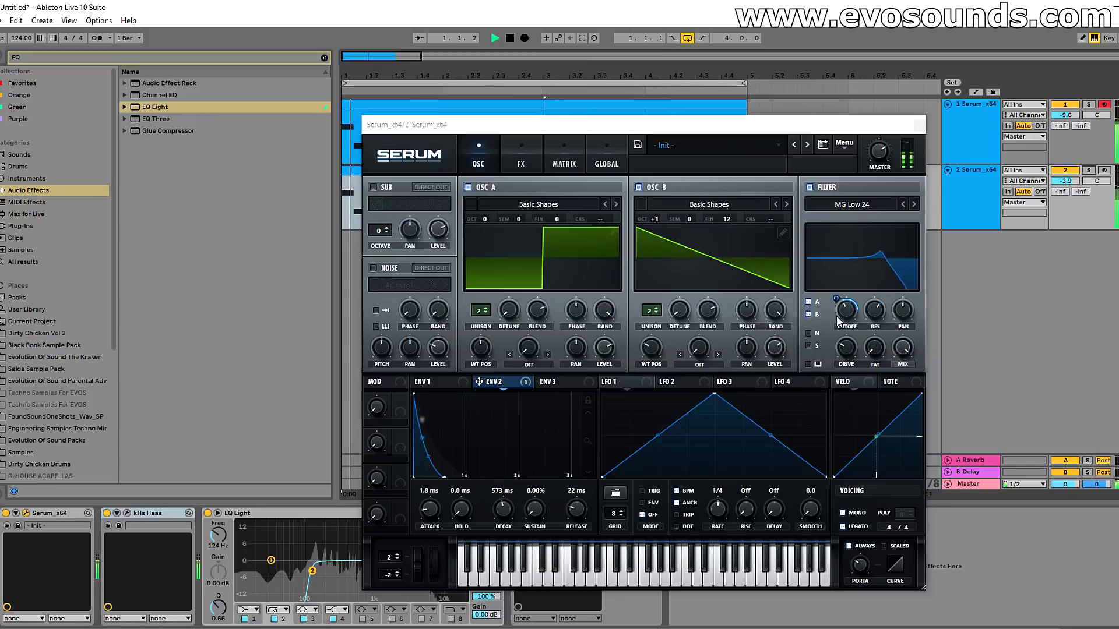
pyautogui.moveTo(846, 310); pyautogui.dragTo(831, 340)
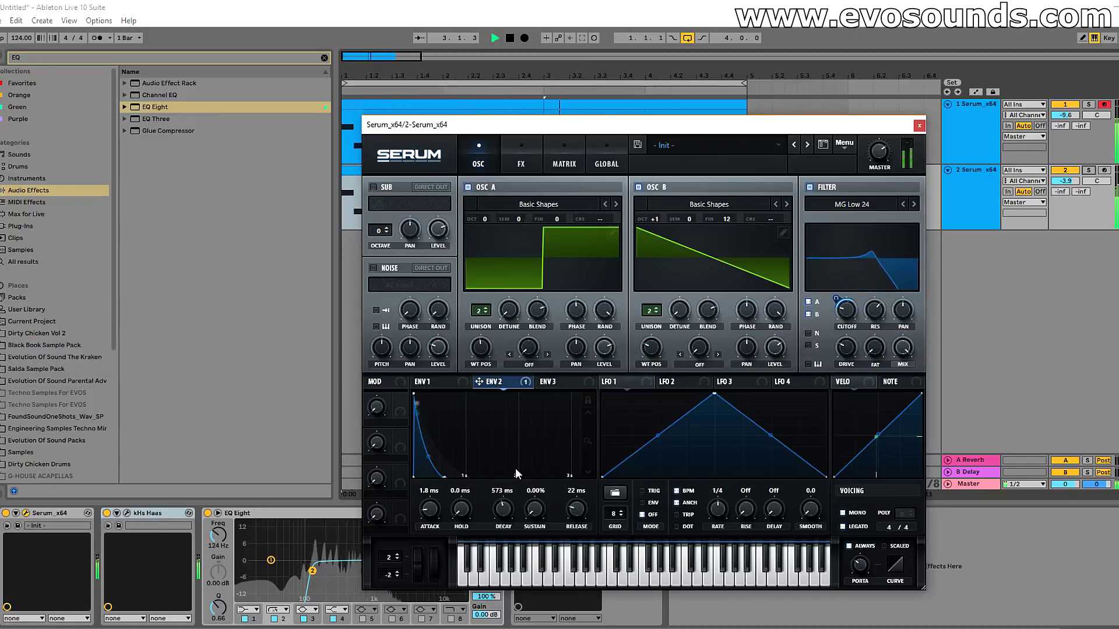
pyautogui.click(107, 515)
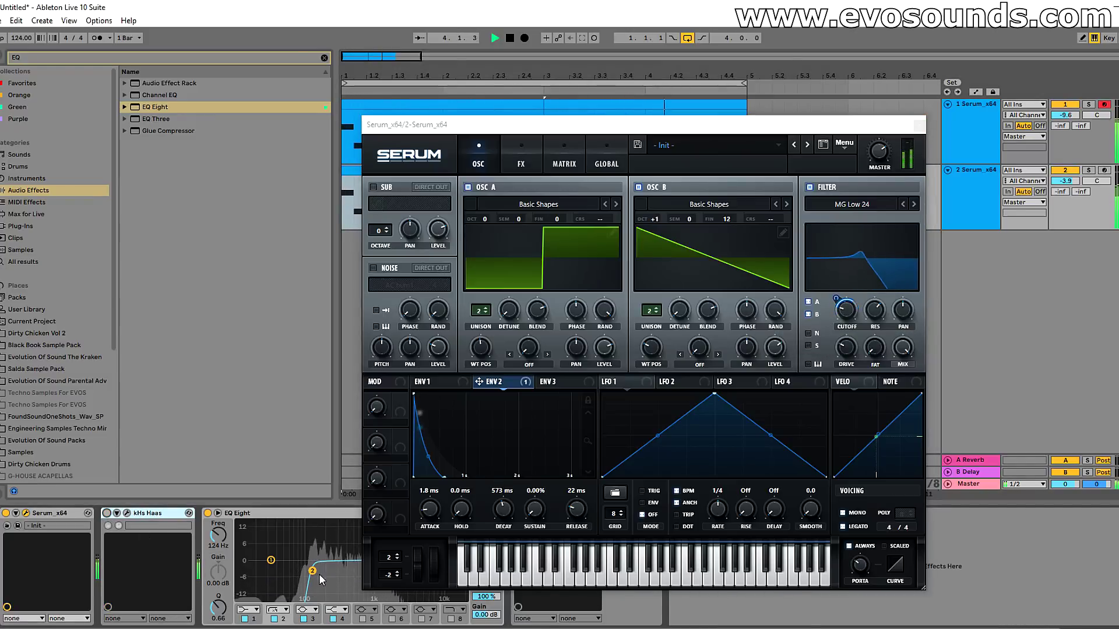
pyautogui.press('space')
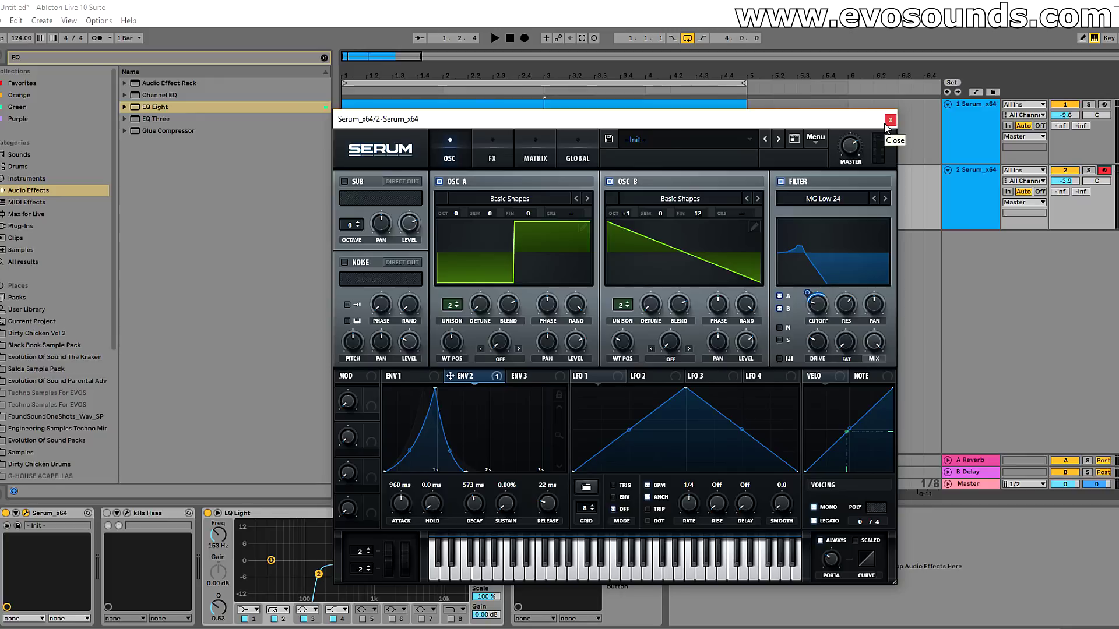
# Step: Try different long attacks on envelopes 1 and 2, with 839 ms on envelope 2
pyautogui.moveTo(877, 121); pyautogui.dragTo(877, 117)
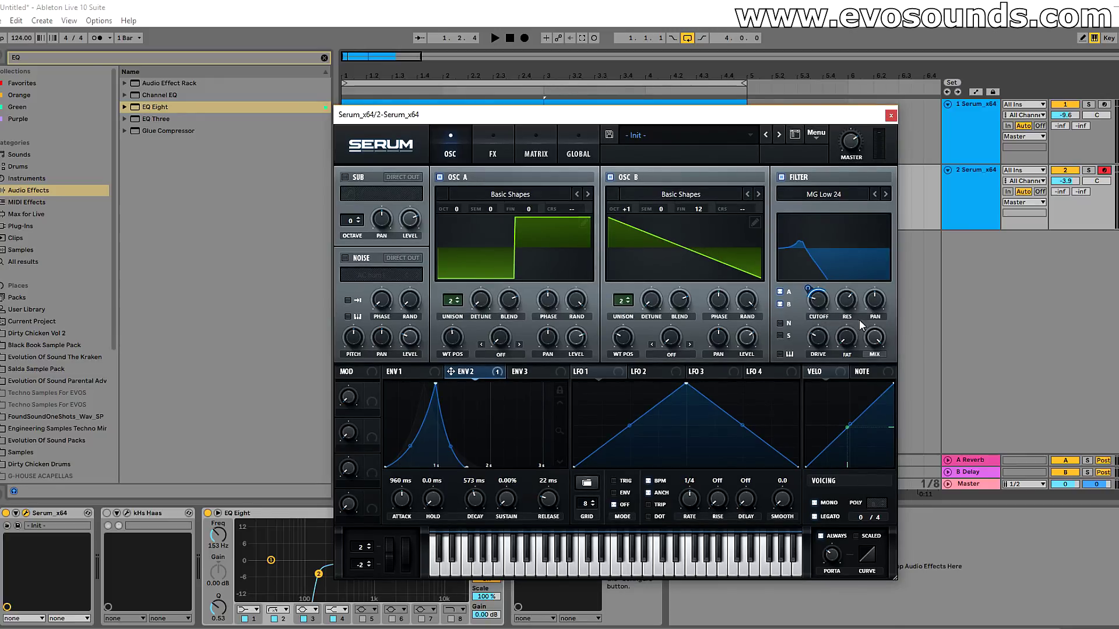
pyautogui.click(435, 371)
pyautogui.click(446, 371)
pyautogui.click(410, 369)
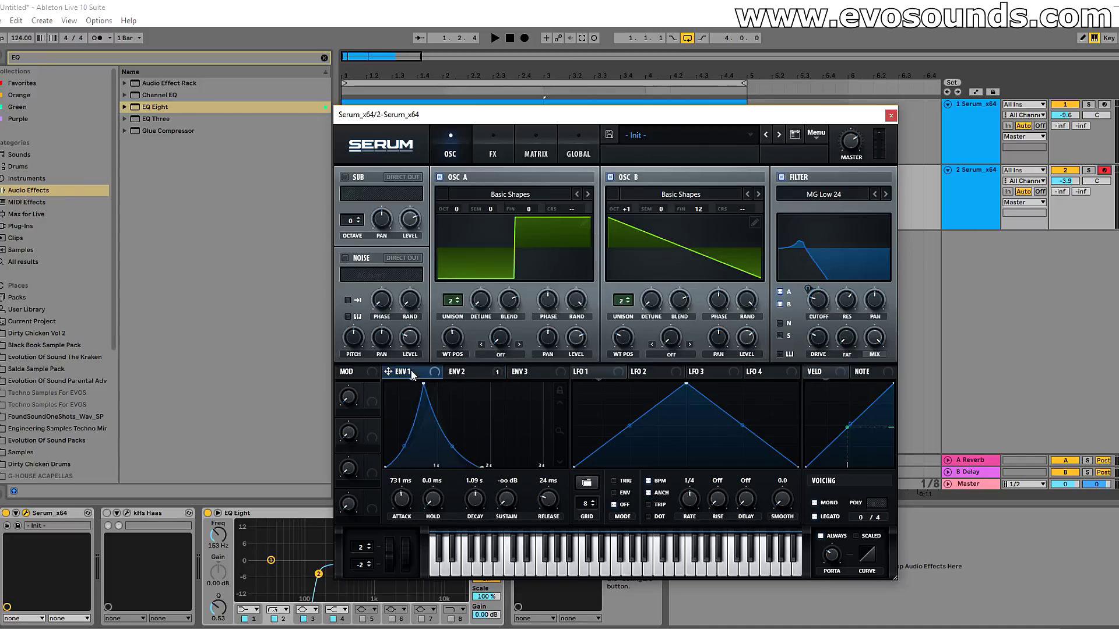
pyautogui.moveTo(402, 498); pyautogui.dragTo(463, 407)
pyautogui.click(465, 371)
pyautogui.moveTo(401, 498); pyautogui.dragTo(440, 488)
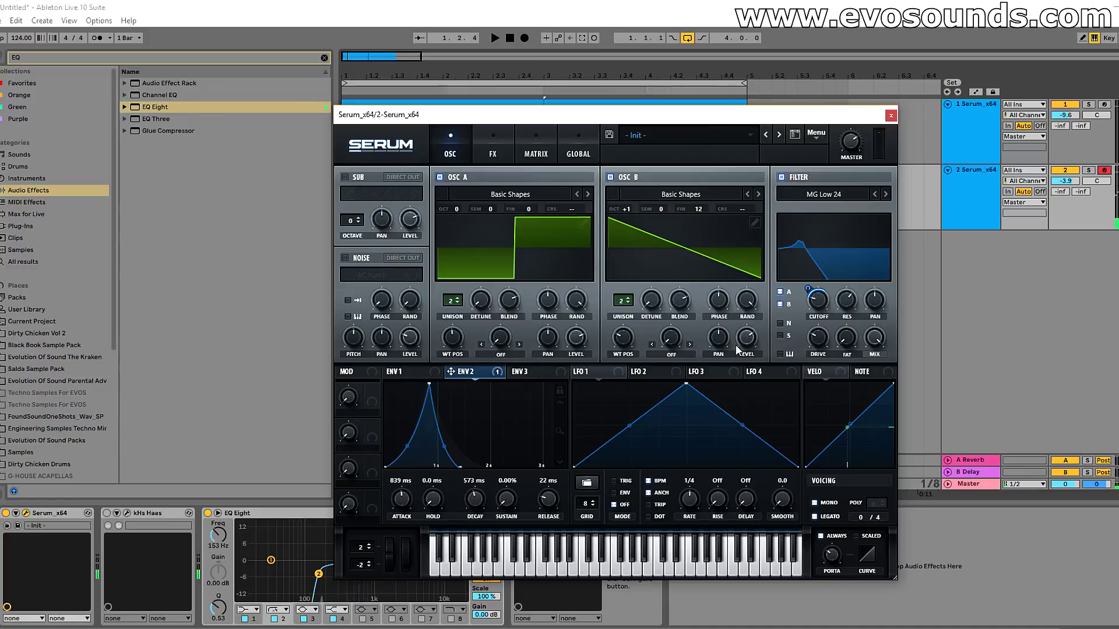
# Step: Shorten envelope 2 to a 124 ms attack and 108 ms decay, and envelope 1 to a 101 ms attack and 259 ms decay
pyautogui.moveTo(410, 505); pyautogui.dragTo(405, 515)
pyautogui.moveTo(474, 500); pyautogui.dragTo(476, 513)
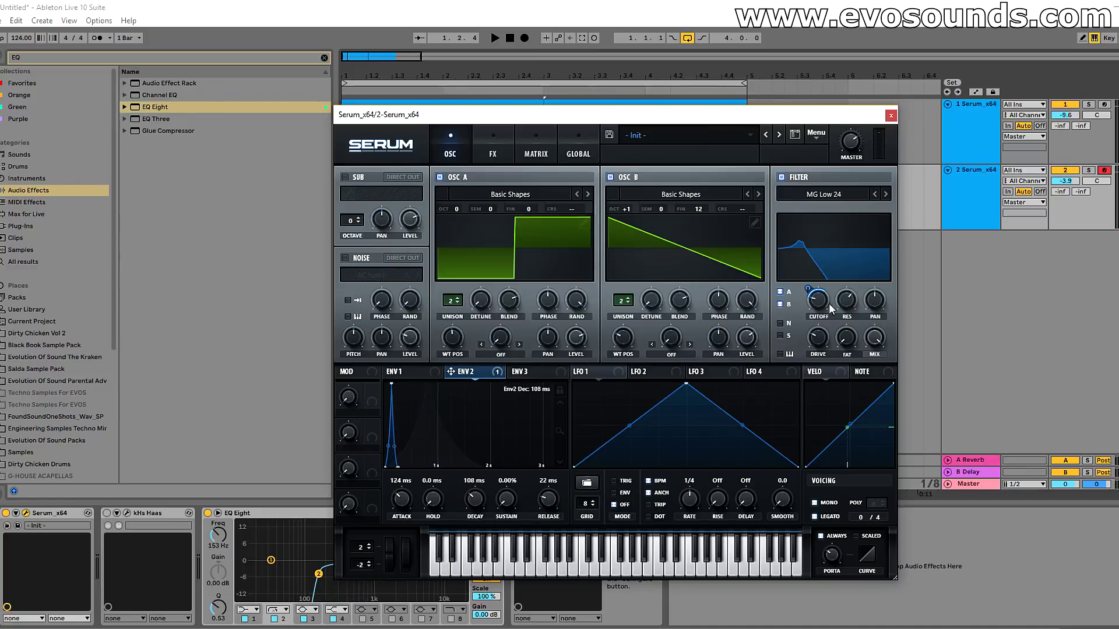
pyautogui.click(402, 371)
pyautogui.moveTo(473, 502); pyautogui.dragTo(473, 542)
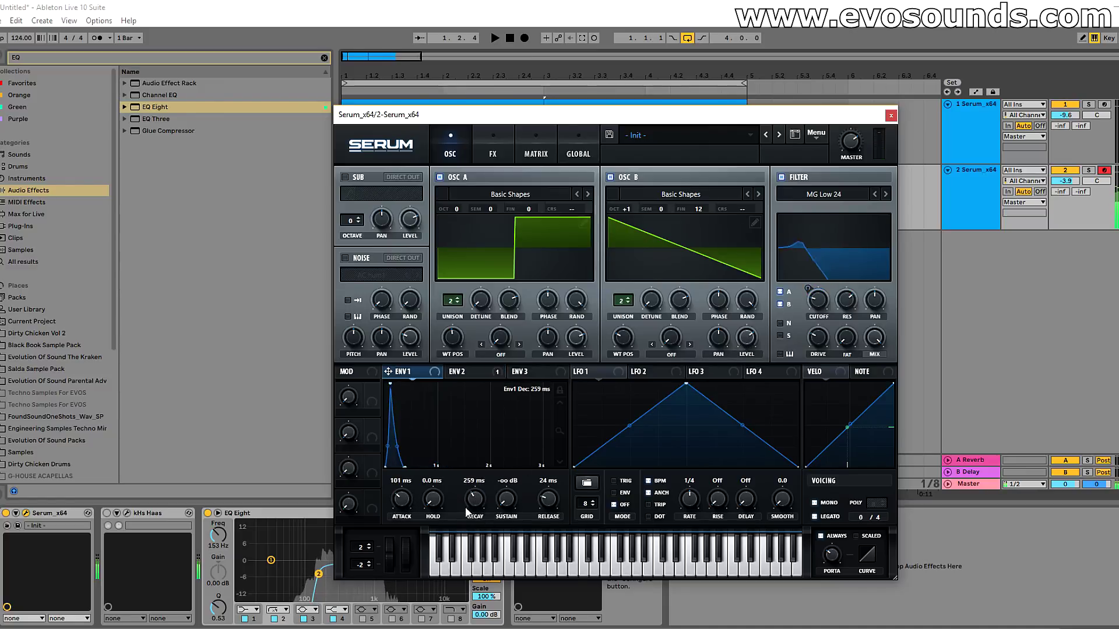